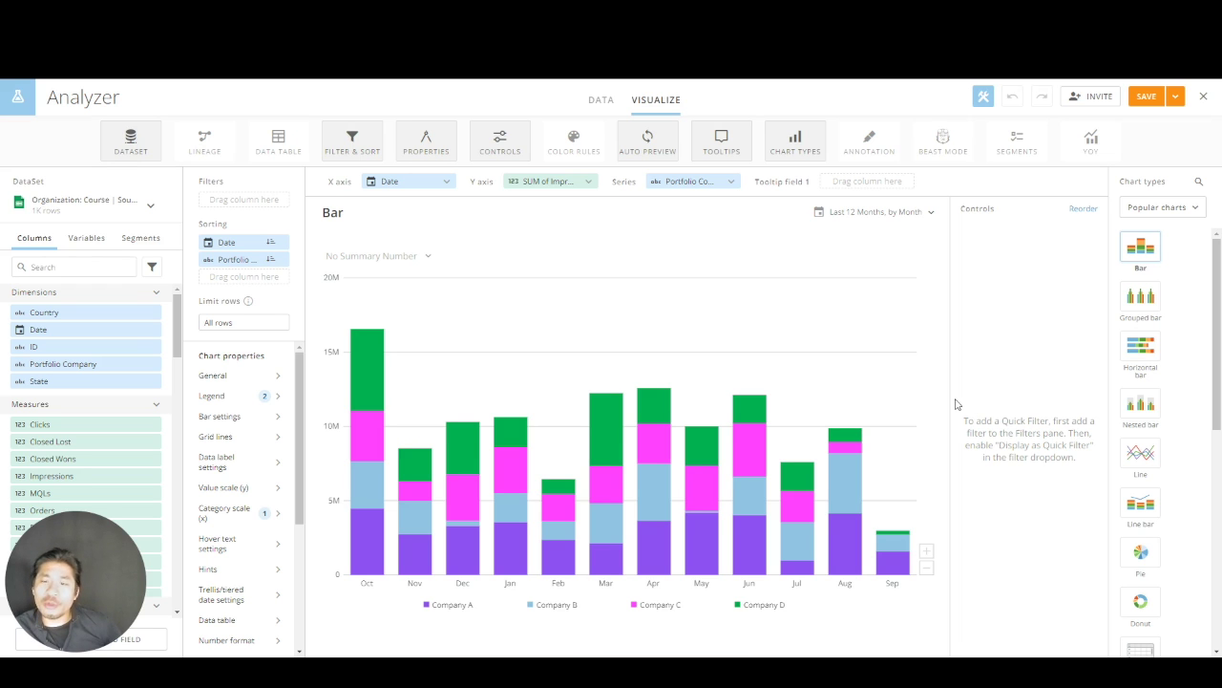
Change the chart type from the popular vertical bar to the Bar chart in the Horizontal bar category
mouse_move(755, 522)
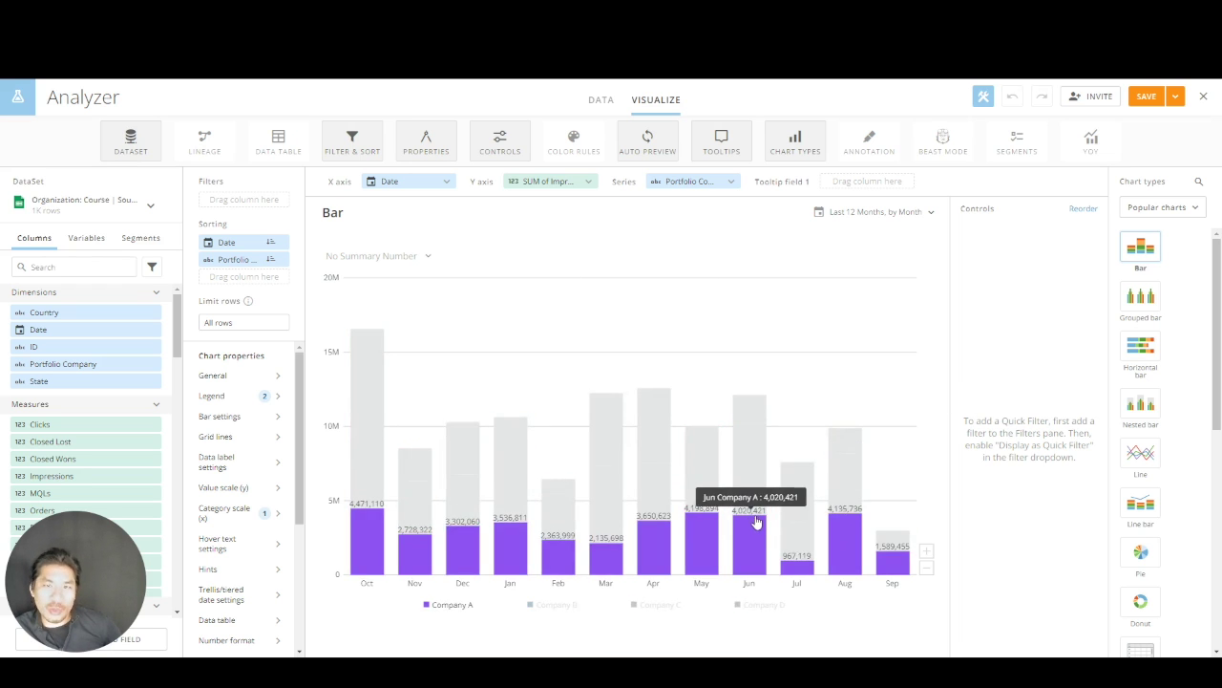
click(1166, 221)
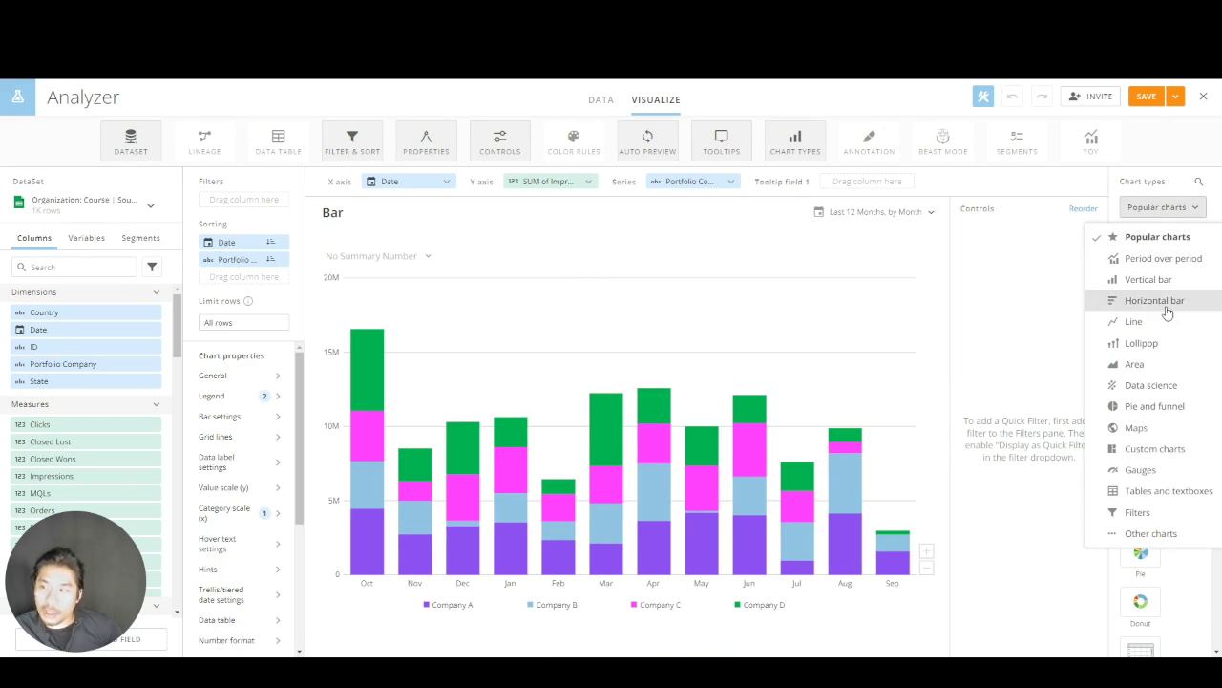
click(1165, 302)
click(1146, 263)
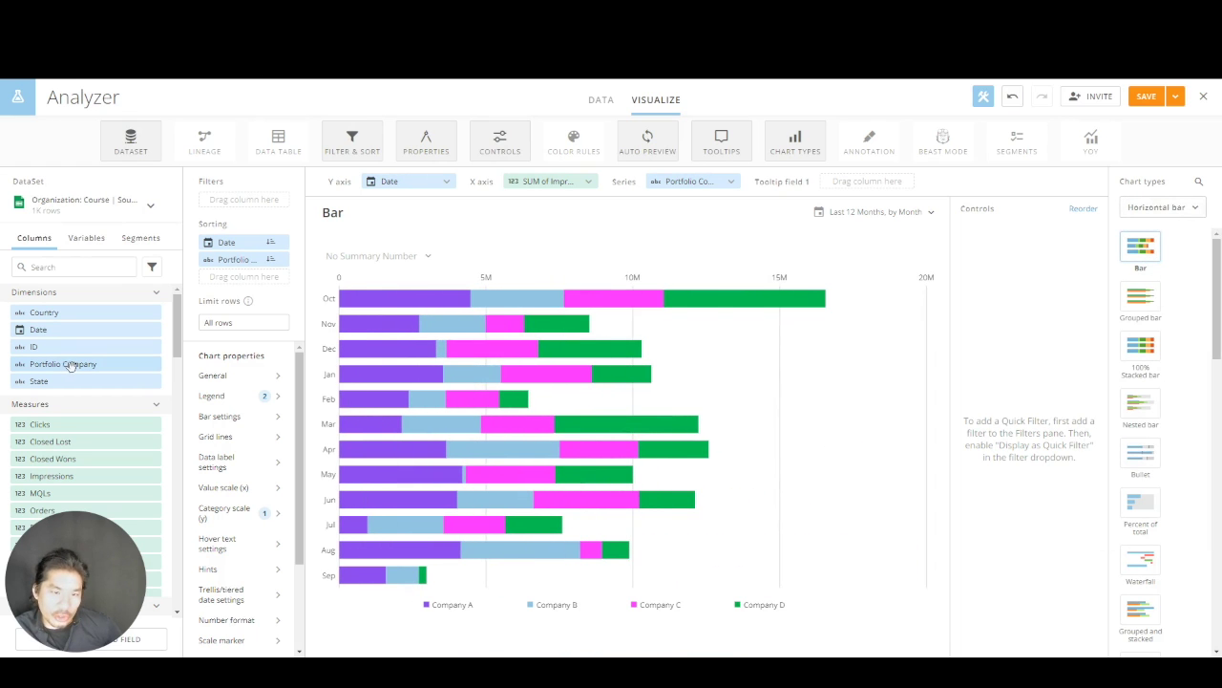
Try Country on the Y axis with totals sorted descending, and undo back to the vertical bar chart by Date
drag(82, 314, 422, 185)
click(434, 438)
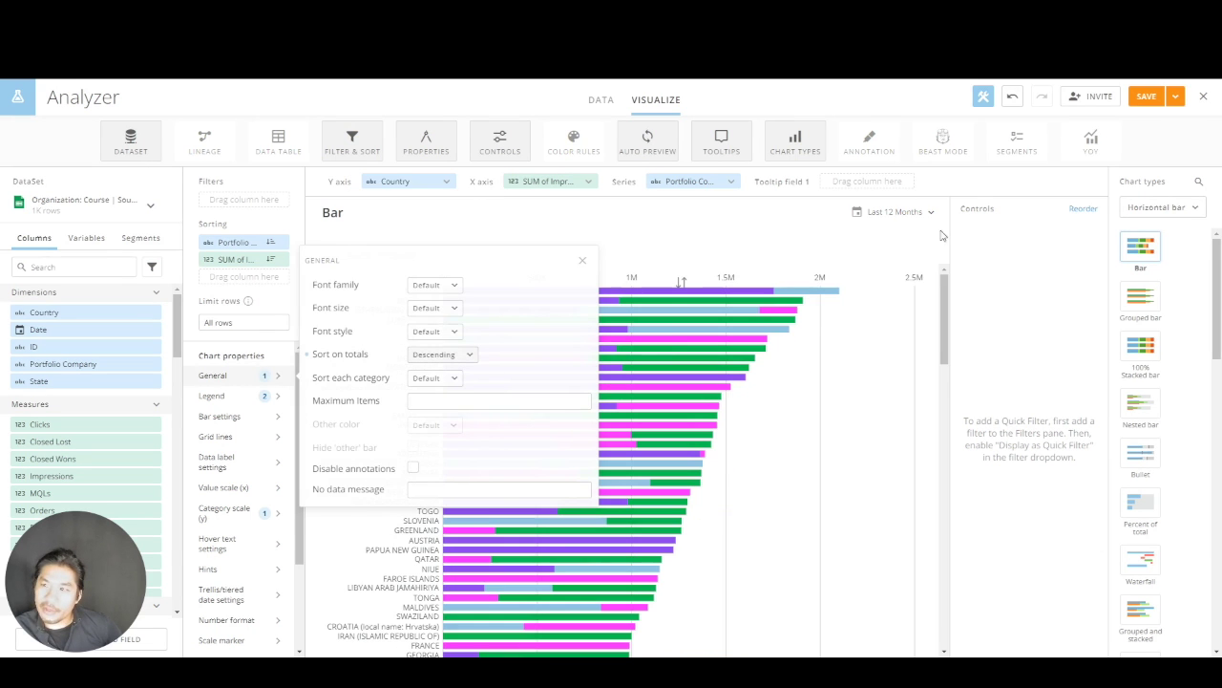
click(582, 260)
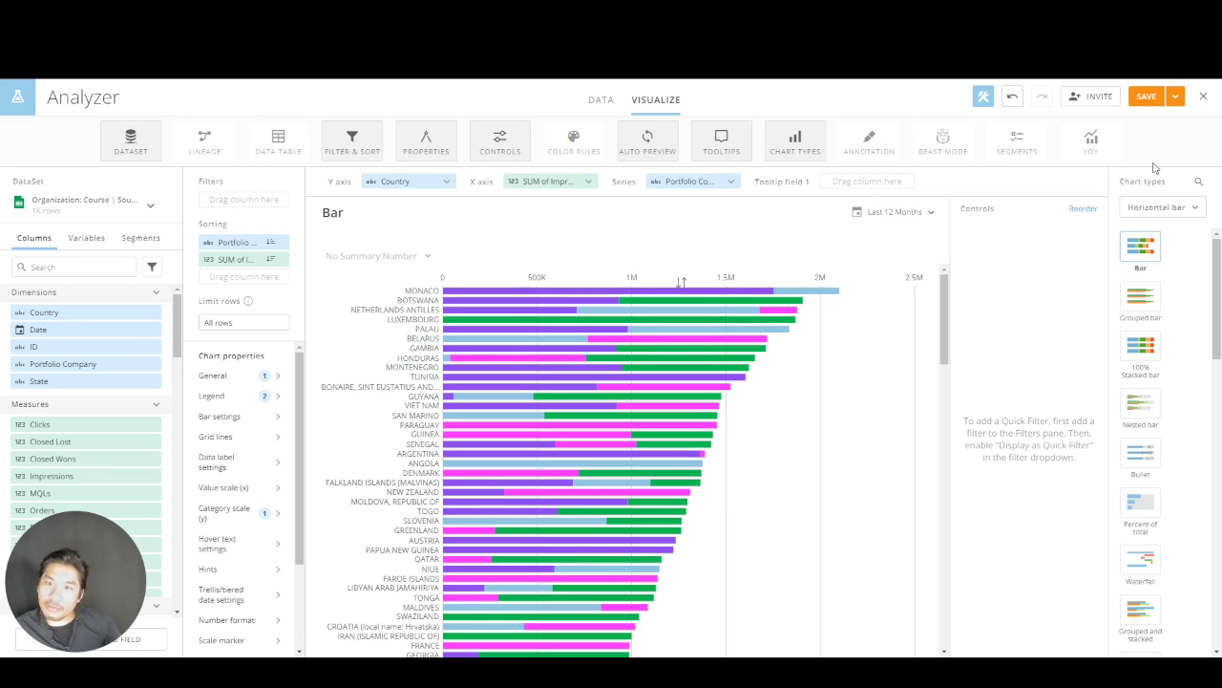
click(1013, 98)
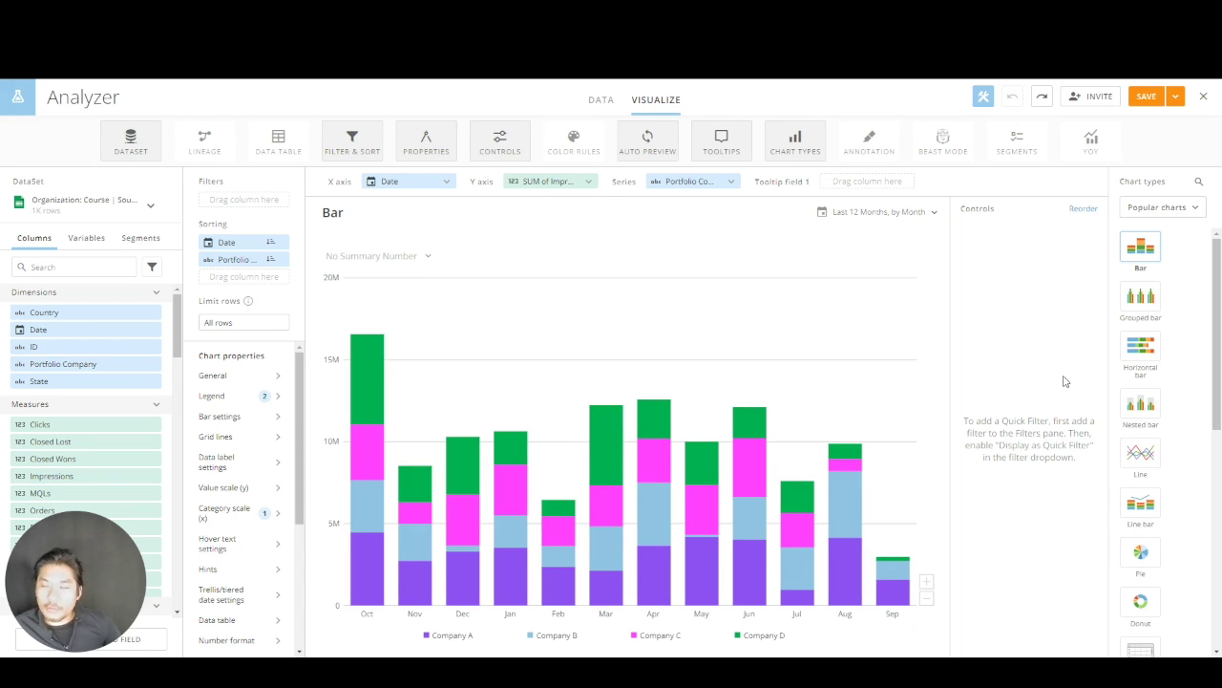
Set the chart's date range to This Year
click(857, 219)
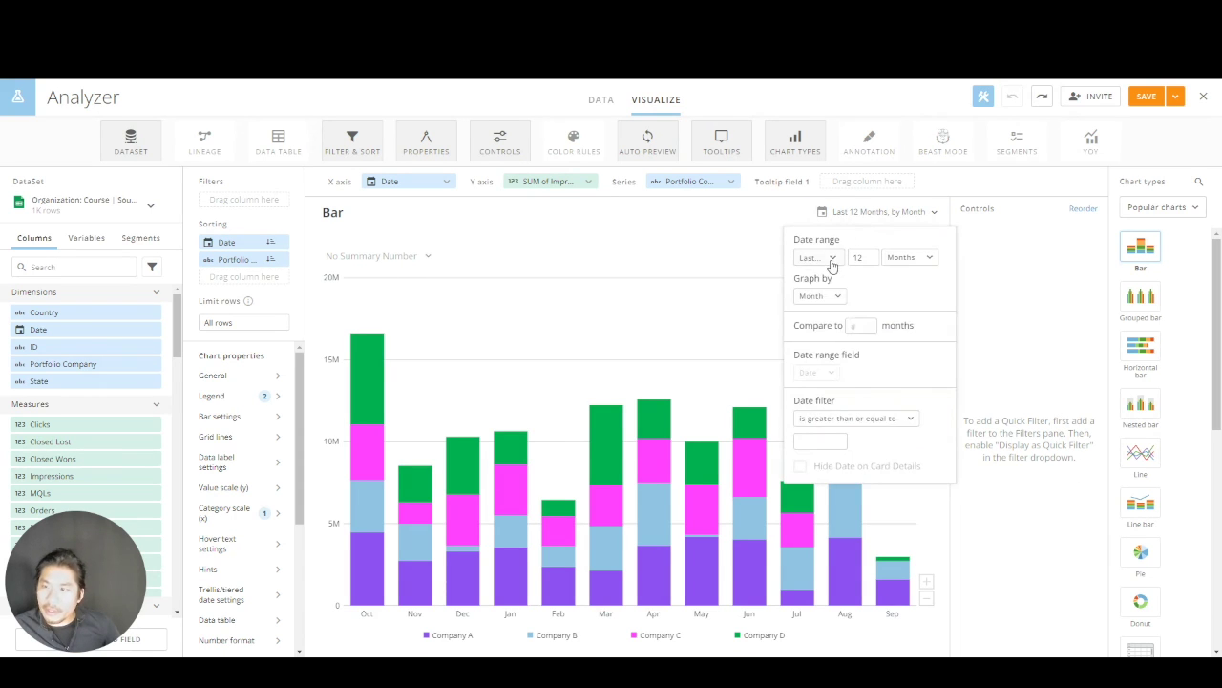
click(829, 260)
click(848, 321)
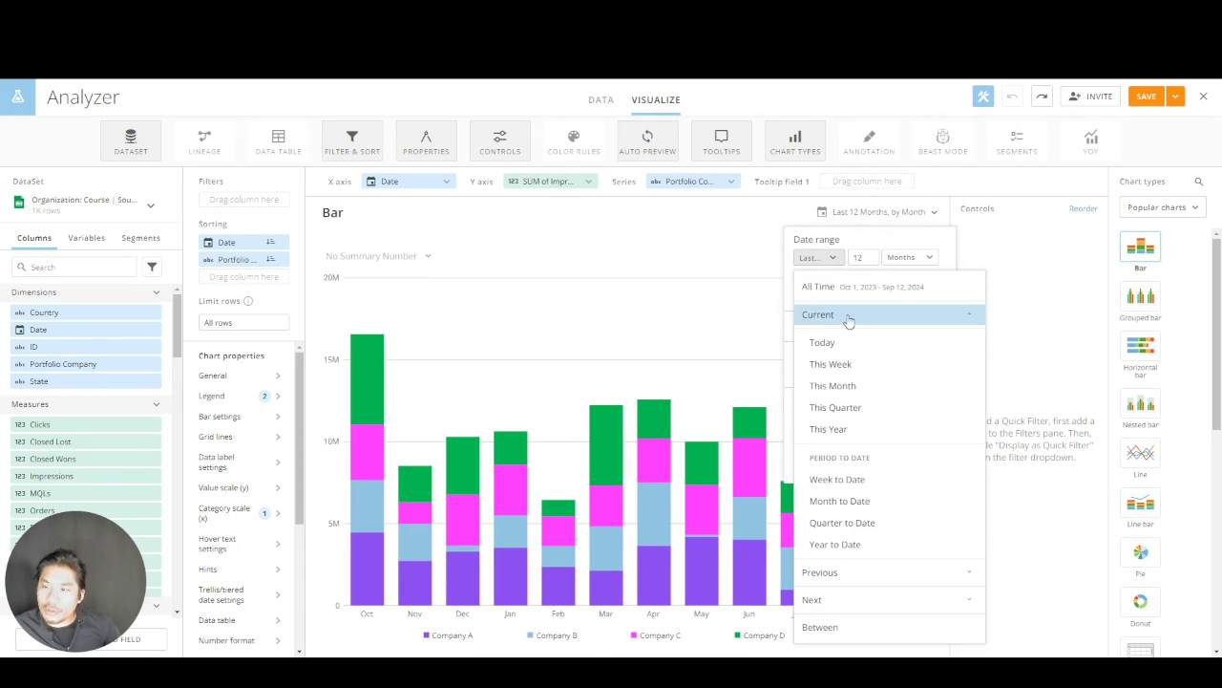
click(851, 429)
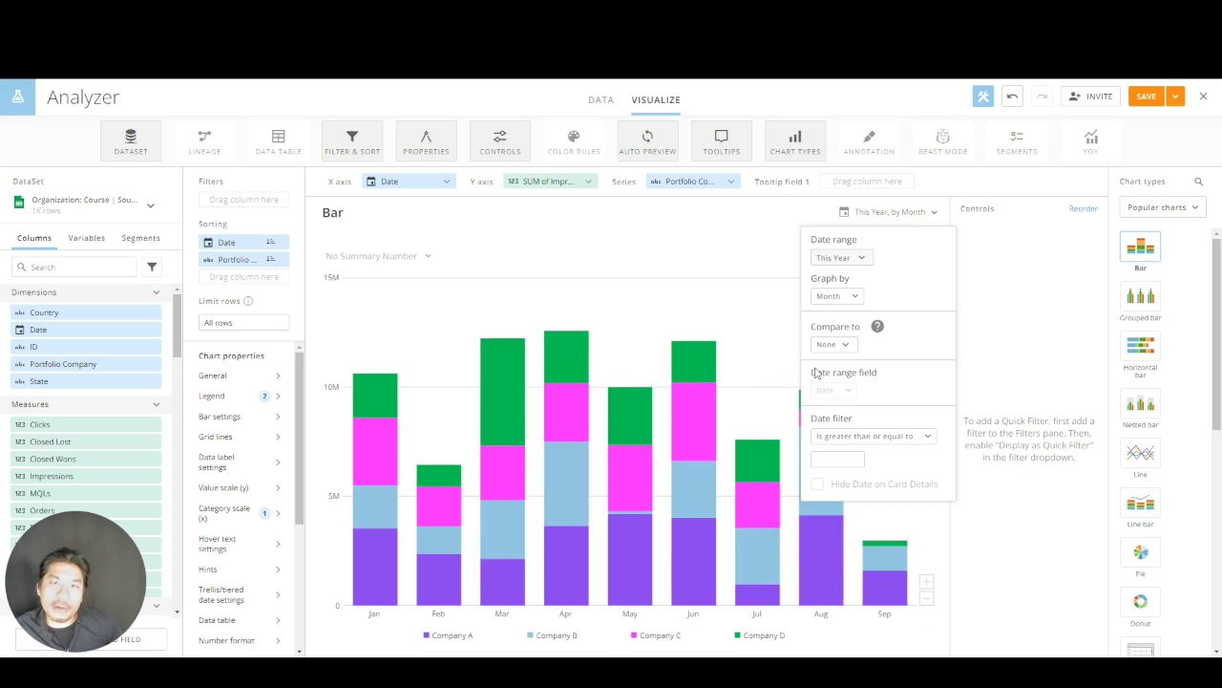
Set the chart's date range to the last 12 months
click(860, 258)
click(873, 570)
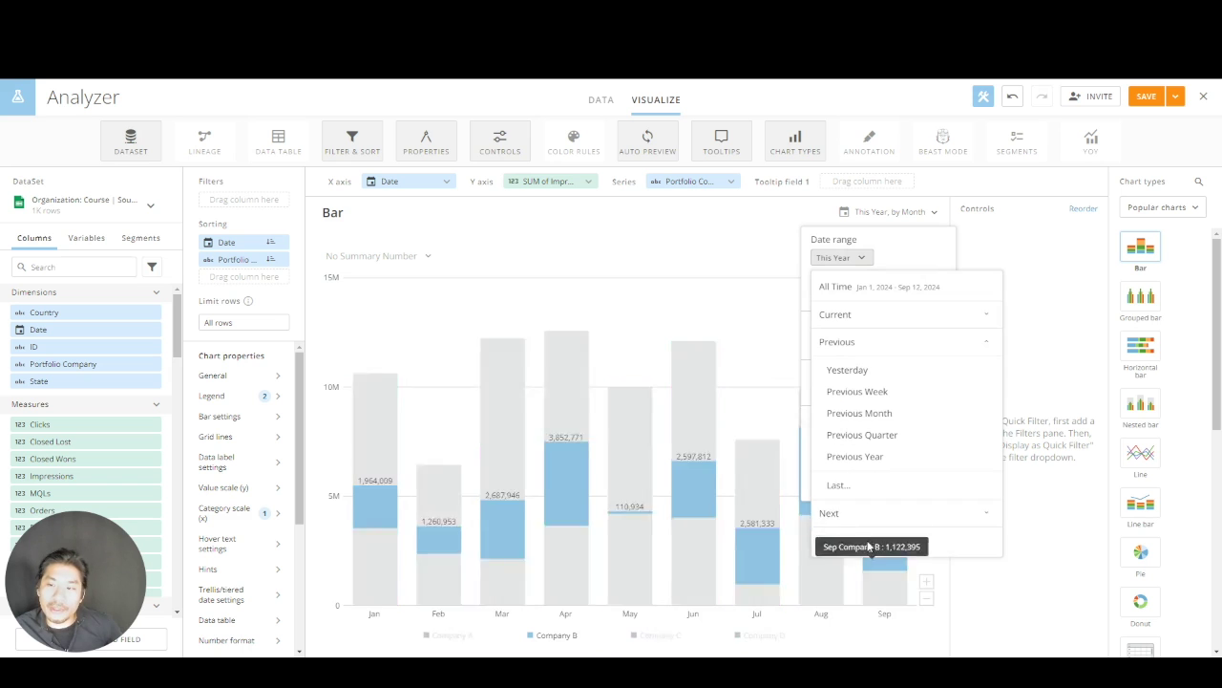
click(839, 485)
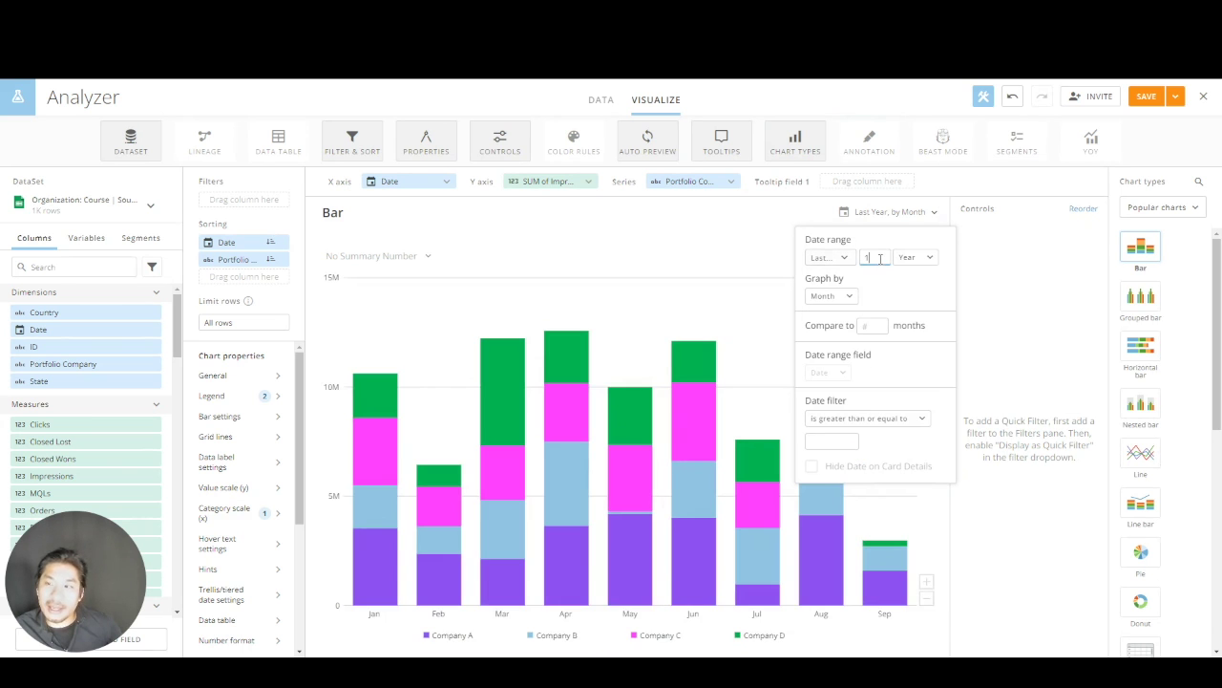
text(2)
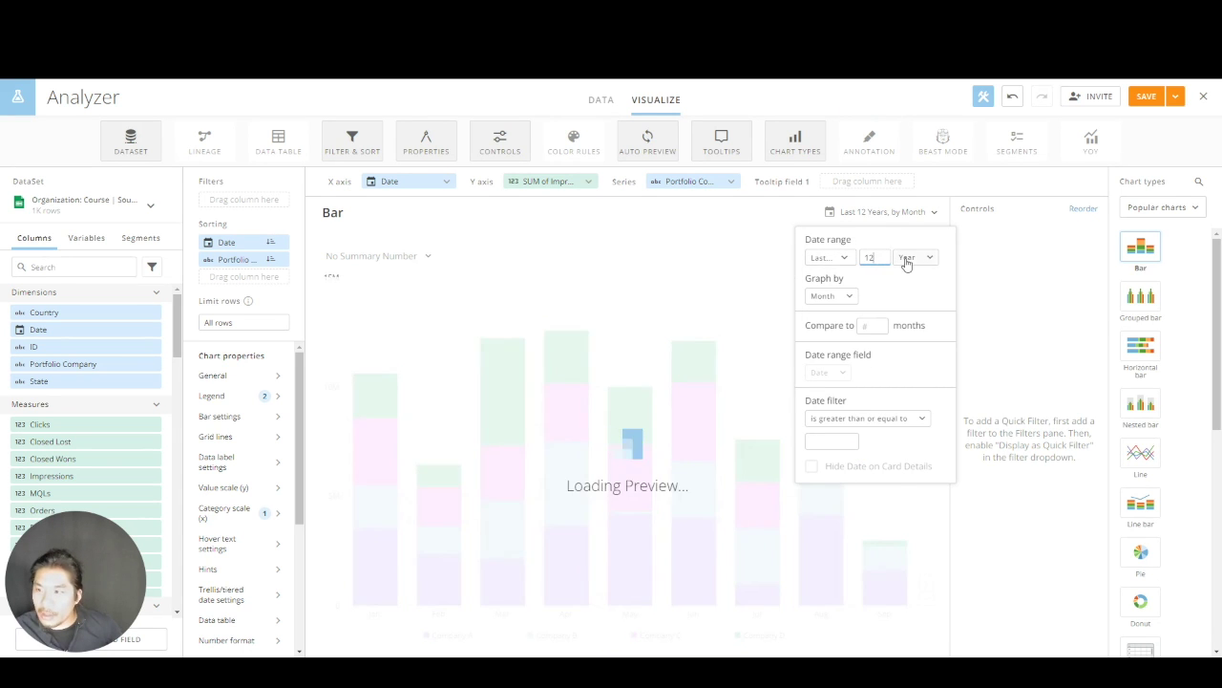
click(906, 257)
click(929, 349)
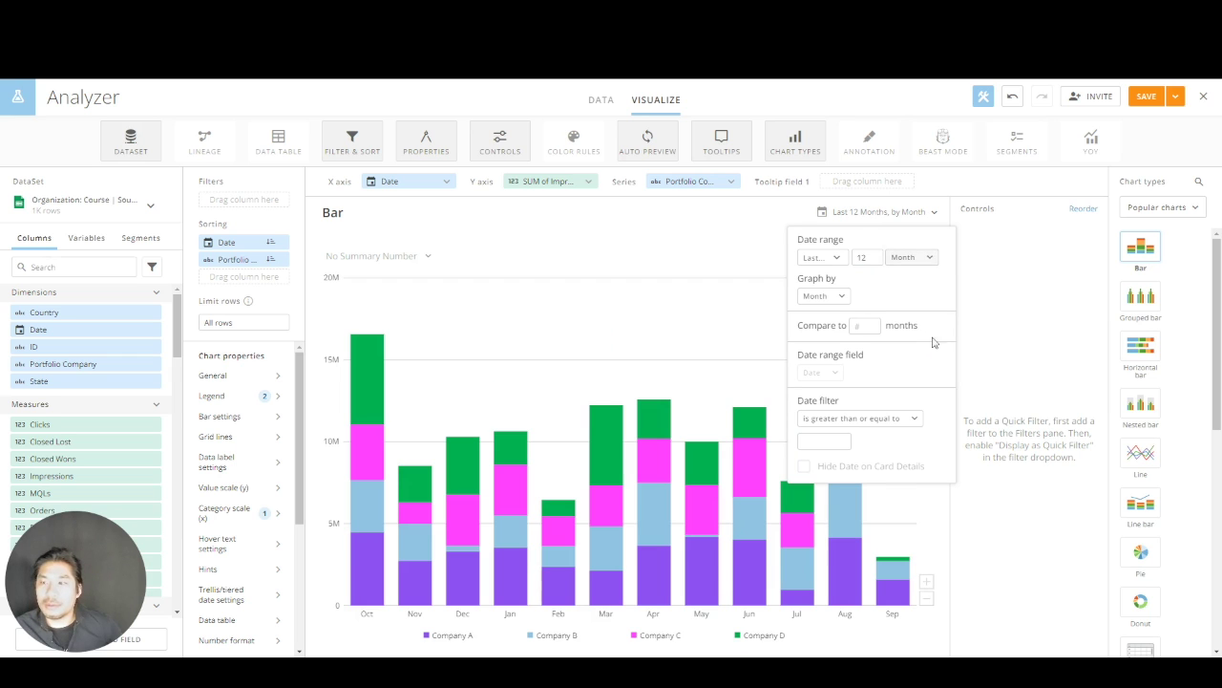
Try graphing the dates by week, and return the grouping to month
click(826, 298)
click(828, 421)
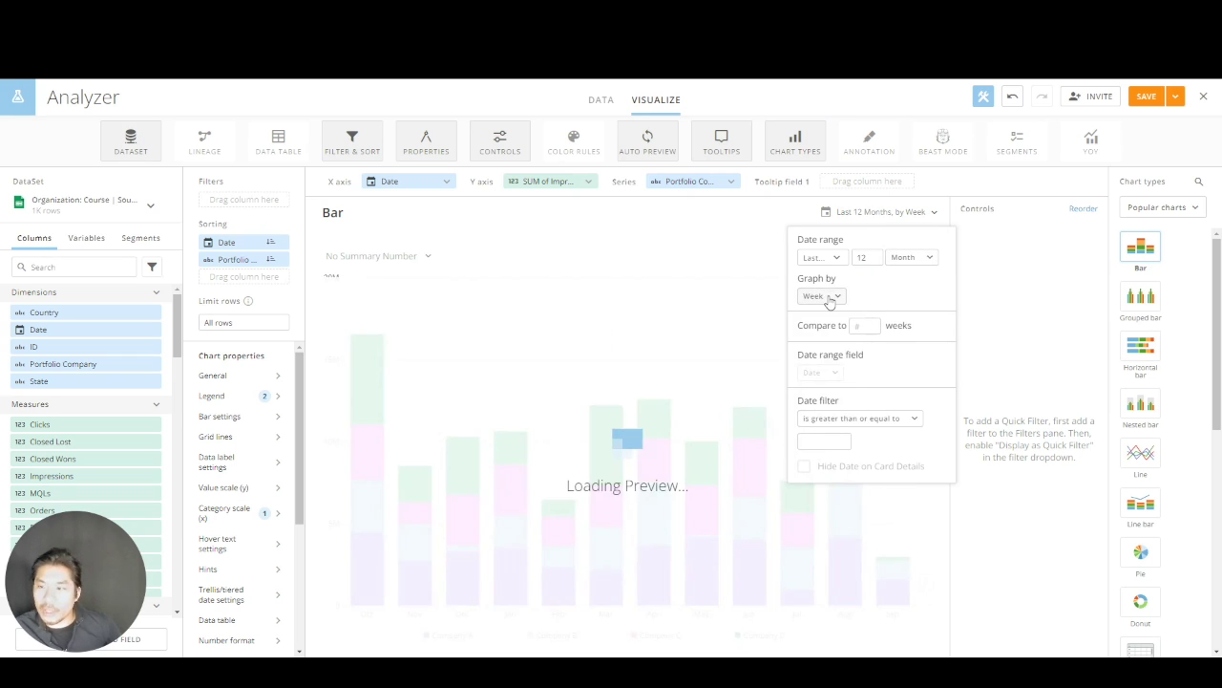
click(829, 298)
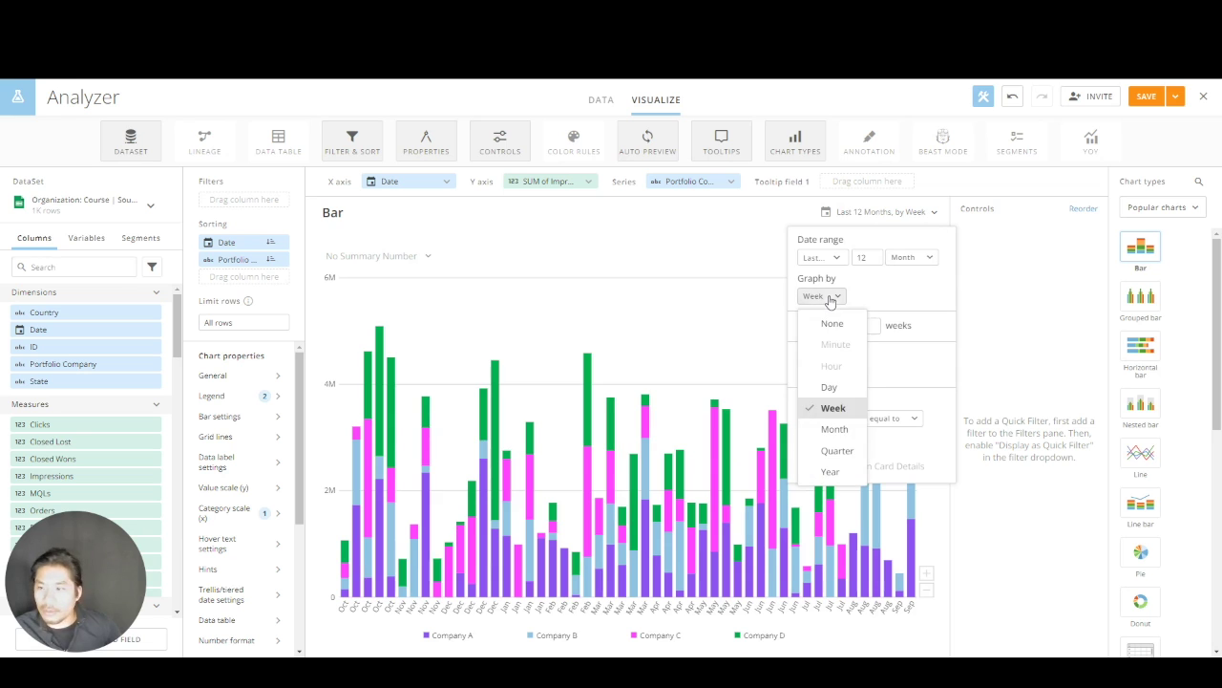
click(846, 431)
click(1021, 250)
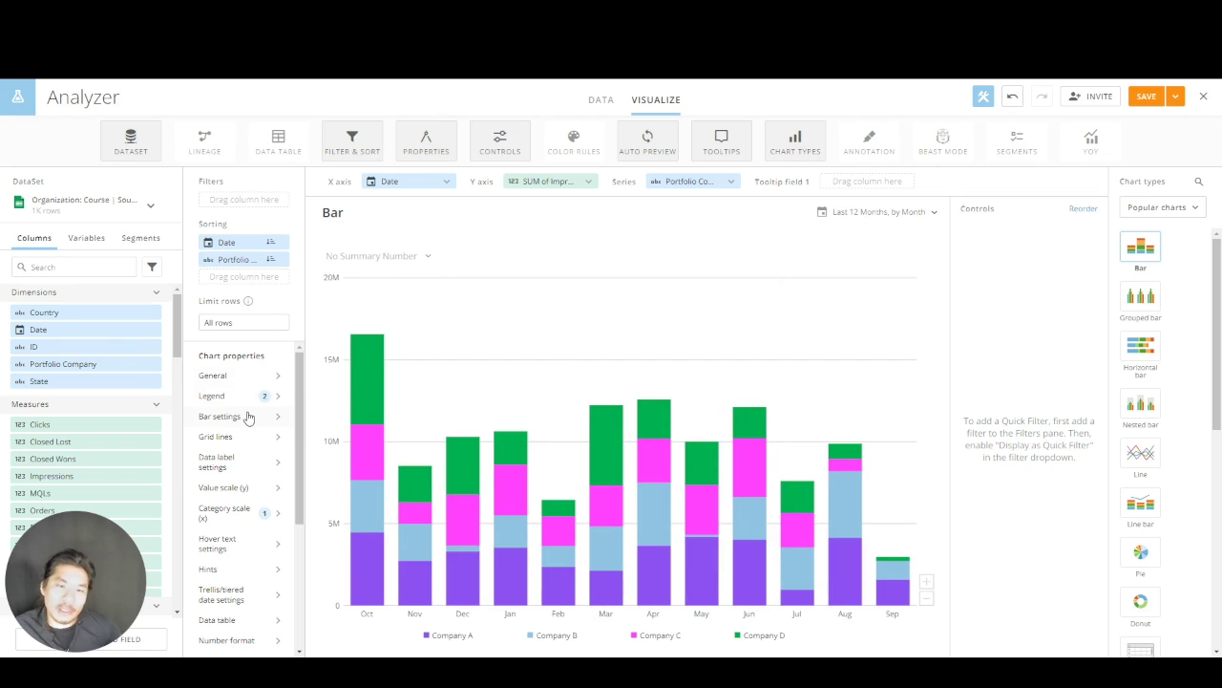
Show total labels above the stacked bars and set their style to Bold
click(246, 466)
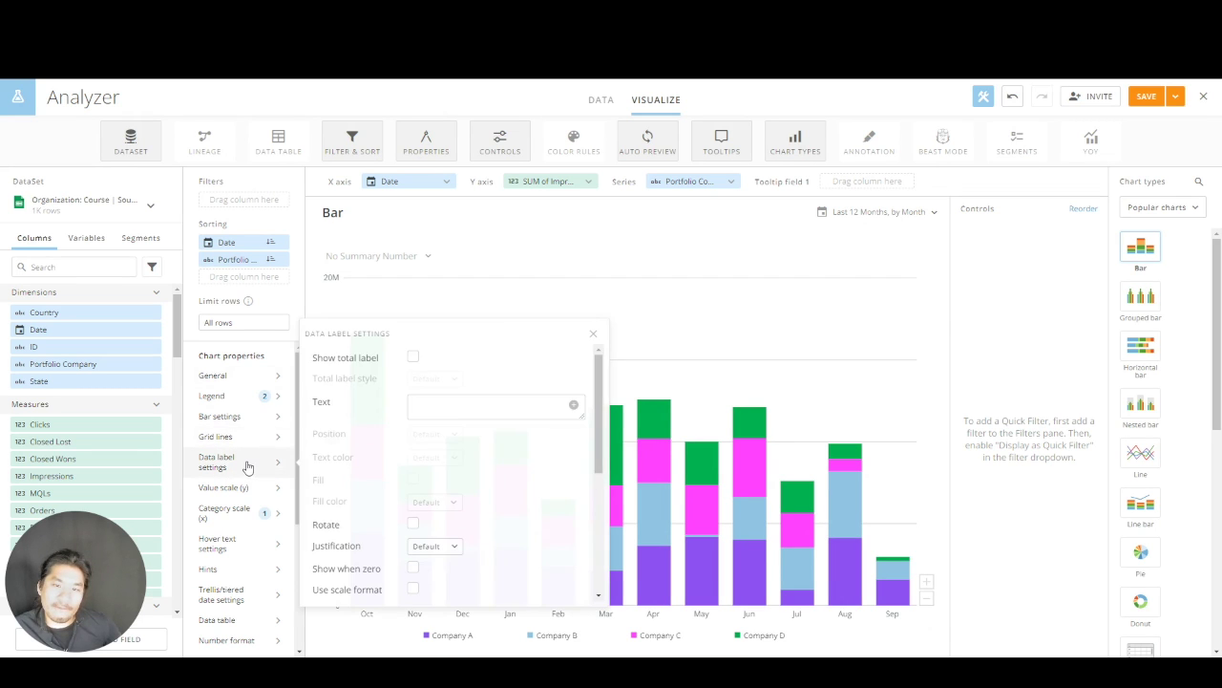
click(413, 356)
click(425, 380)
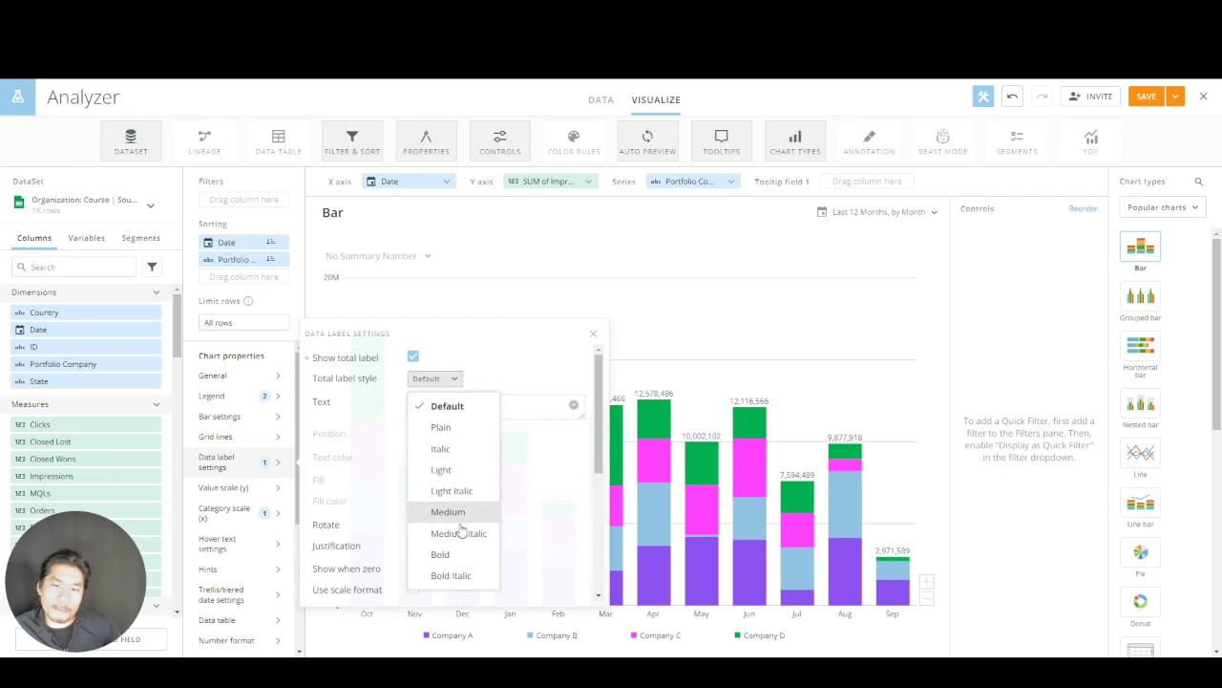
click(441, 555)
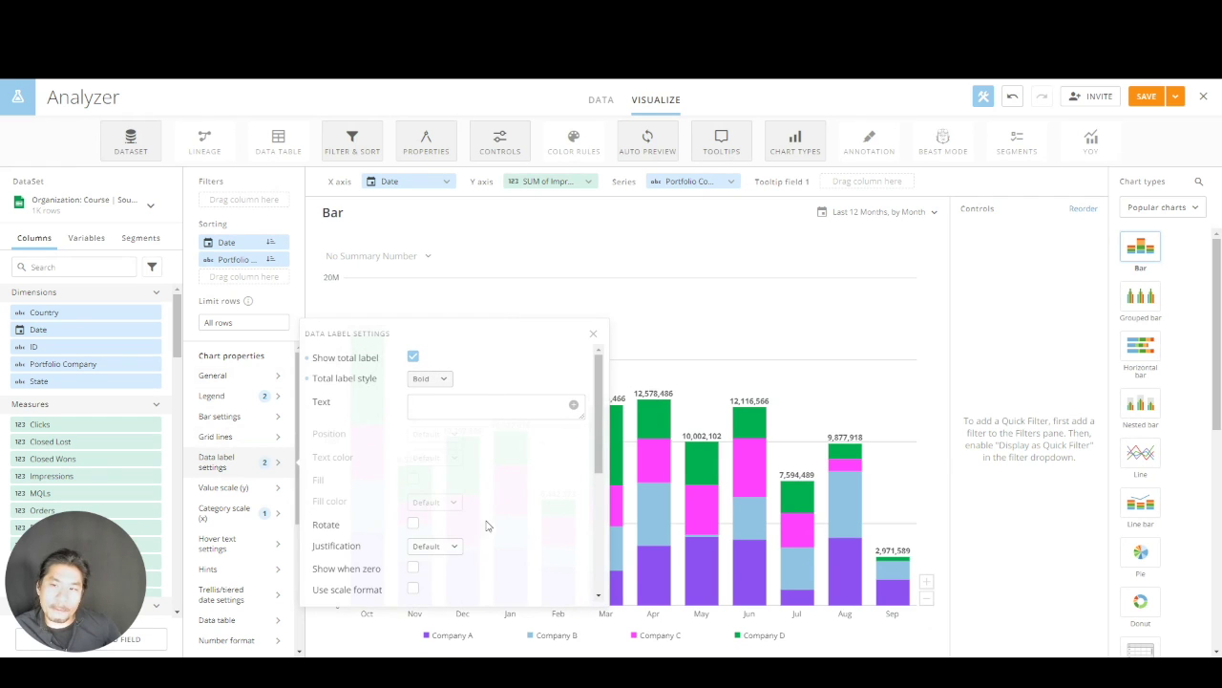
Set the data label text to the Value and Percent Of Category macros separated by a slash, in Complimentary text color
click(573, 404)
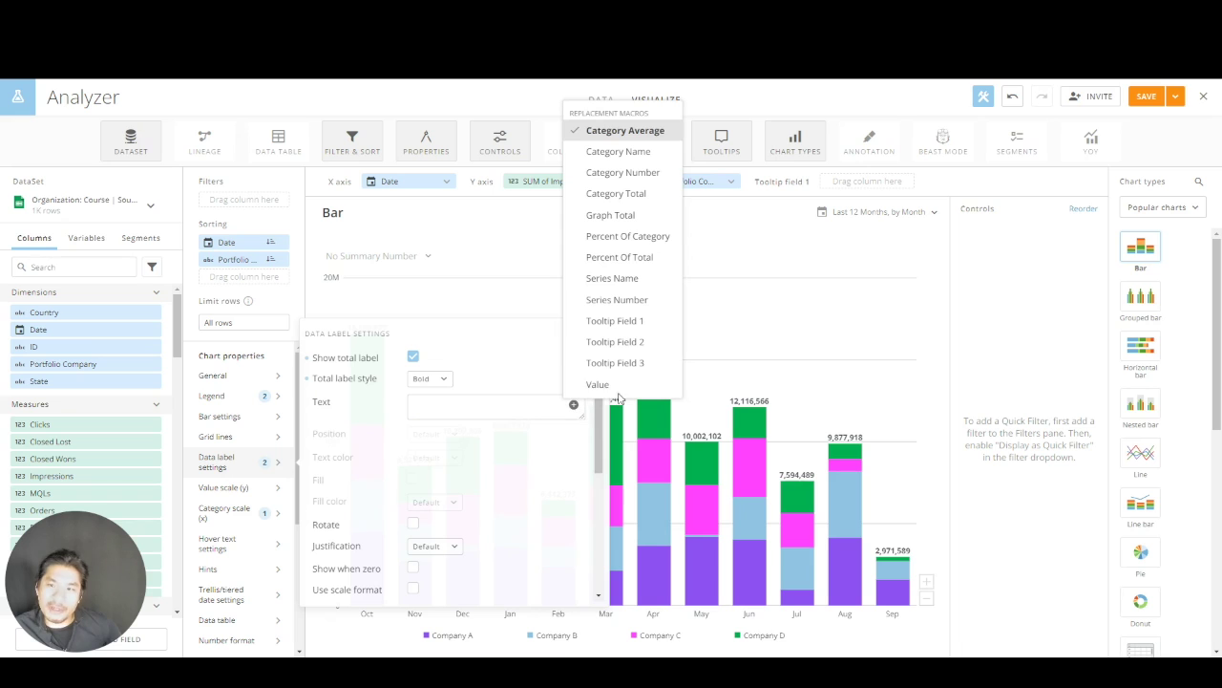
click(630, 383)
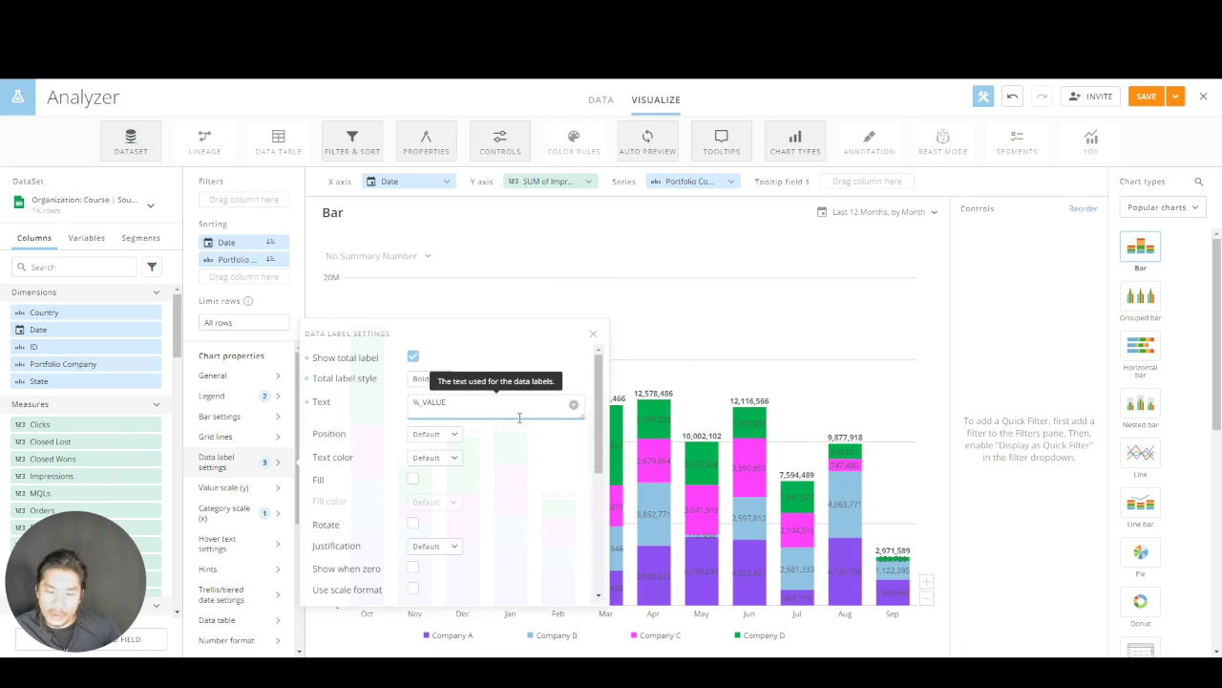
text(/)
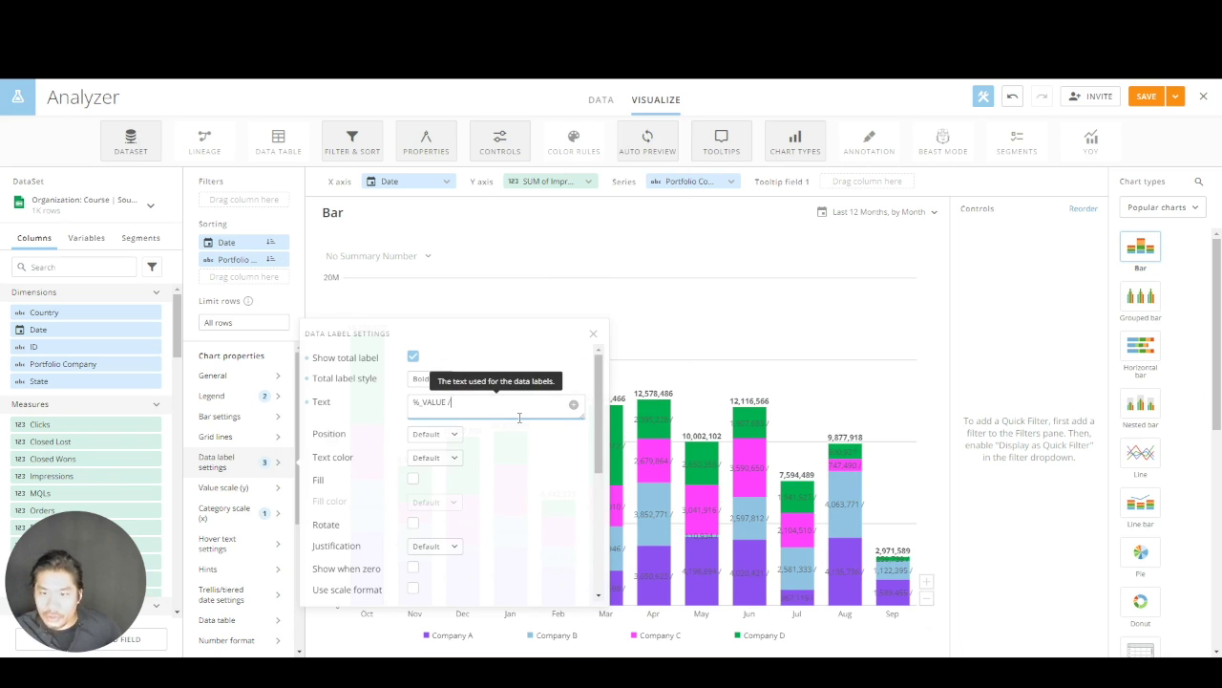
click(573, 404)
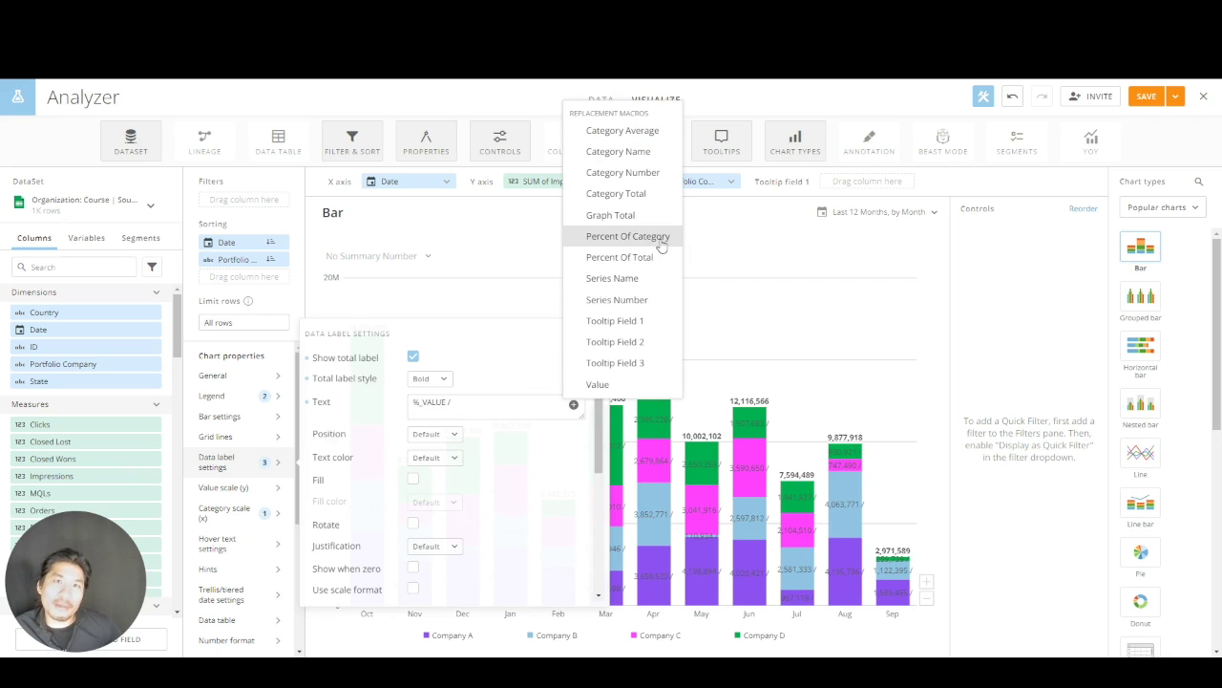
click(627, 236)
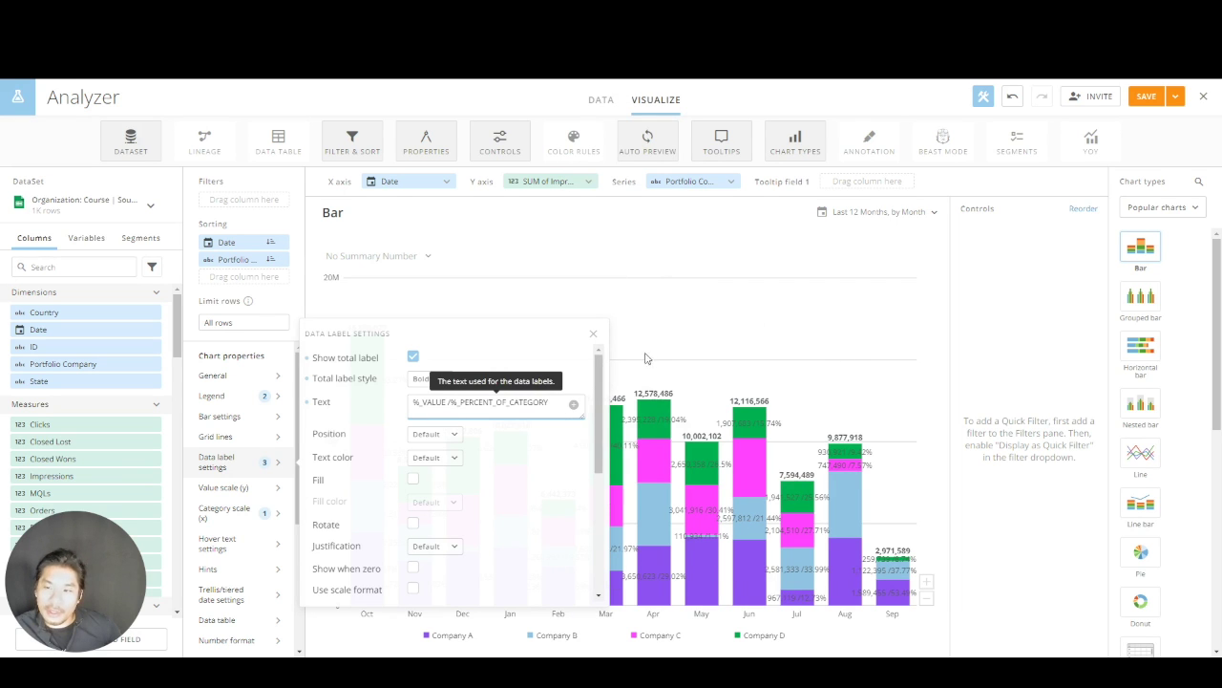
click(437, 457)
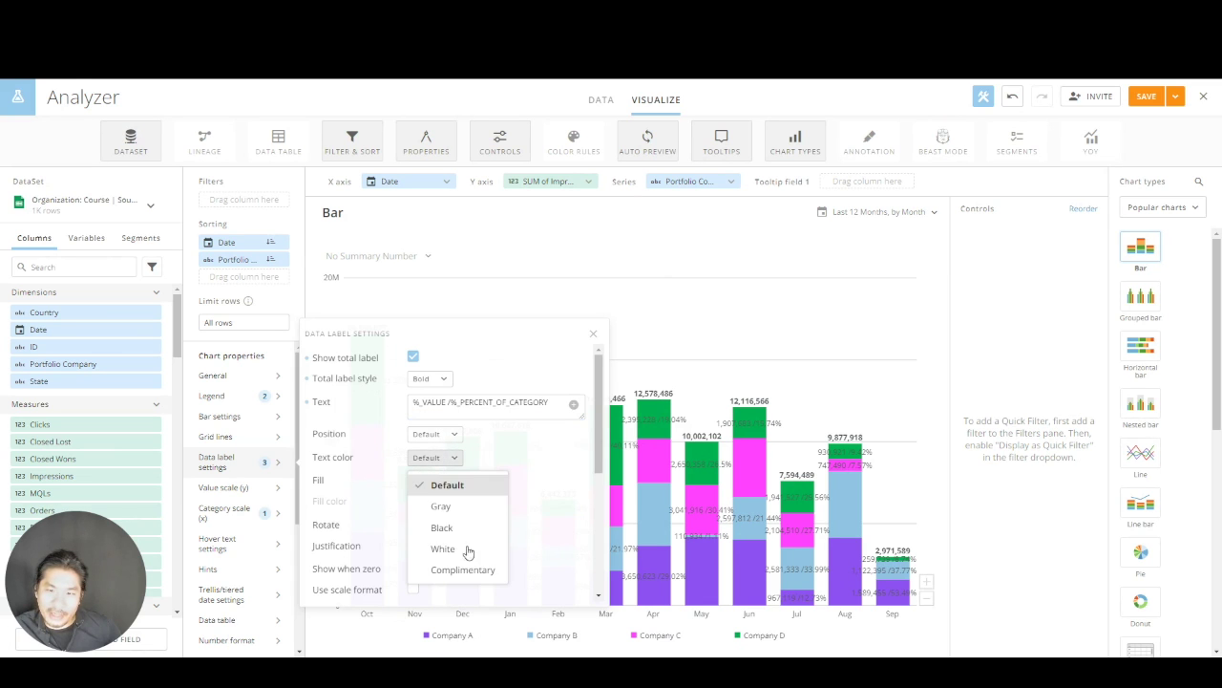
click(473, 570)
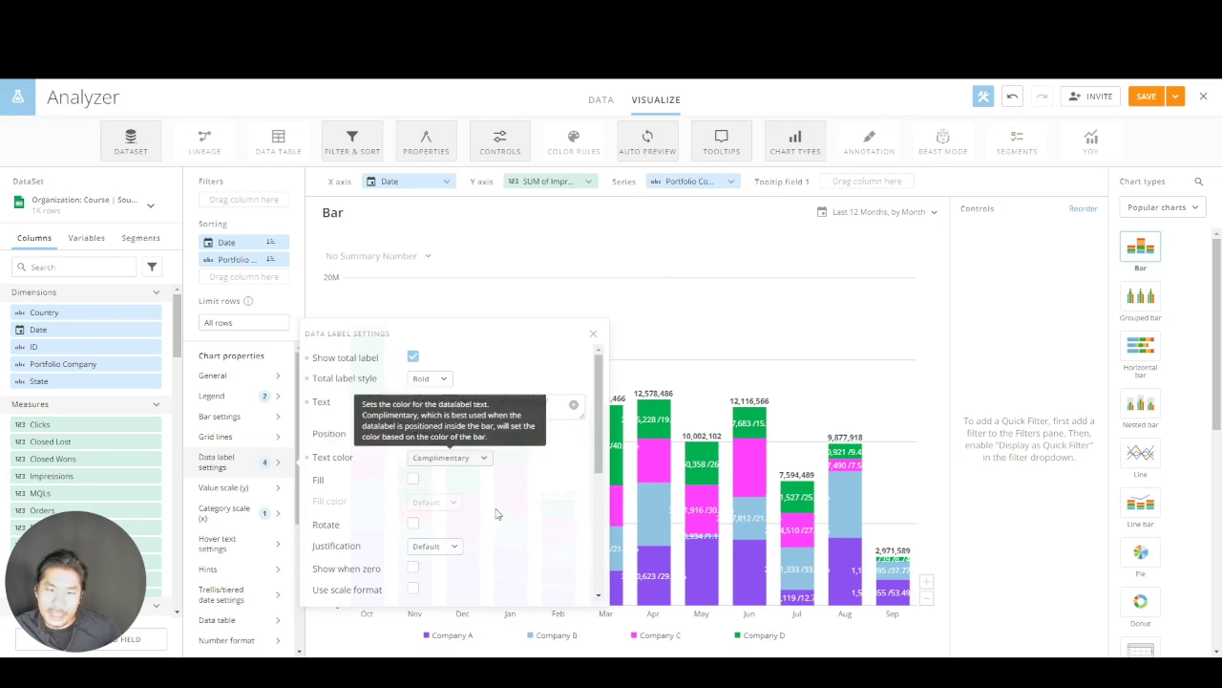
Use scale abbreviation for the data labels and set the percent value decimal places to None
scroll(496, 514, down, 3)
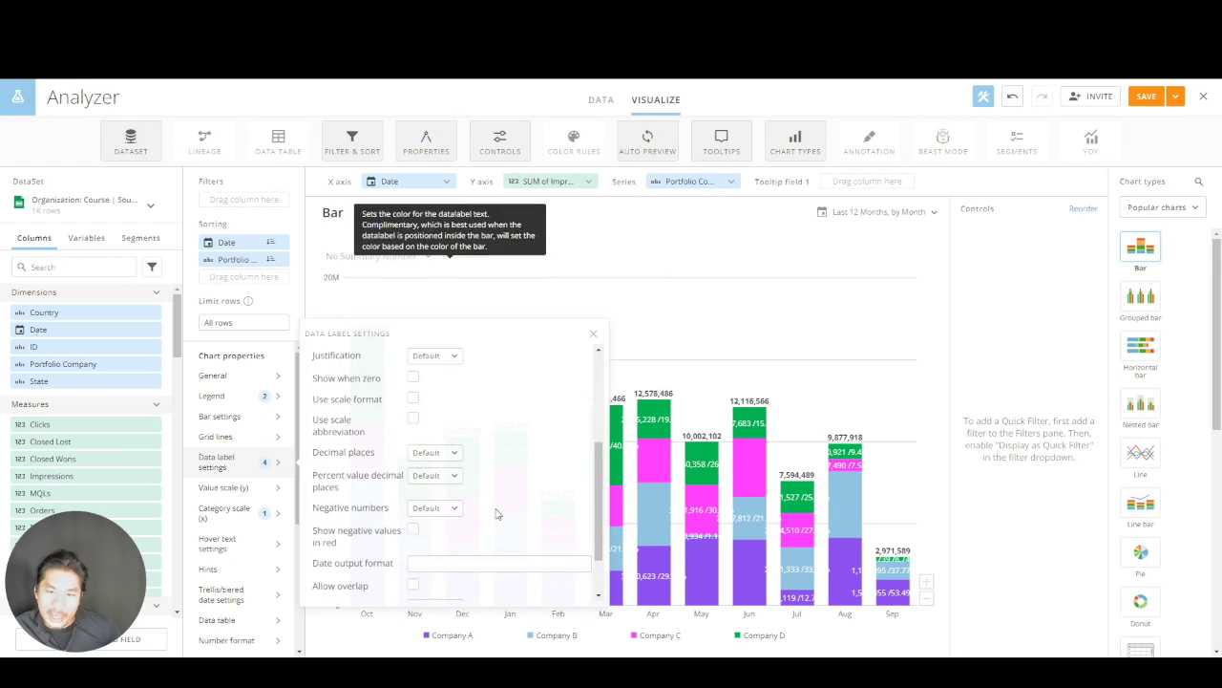
click(412, 420)
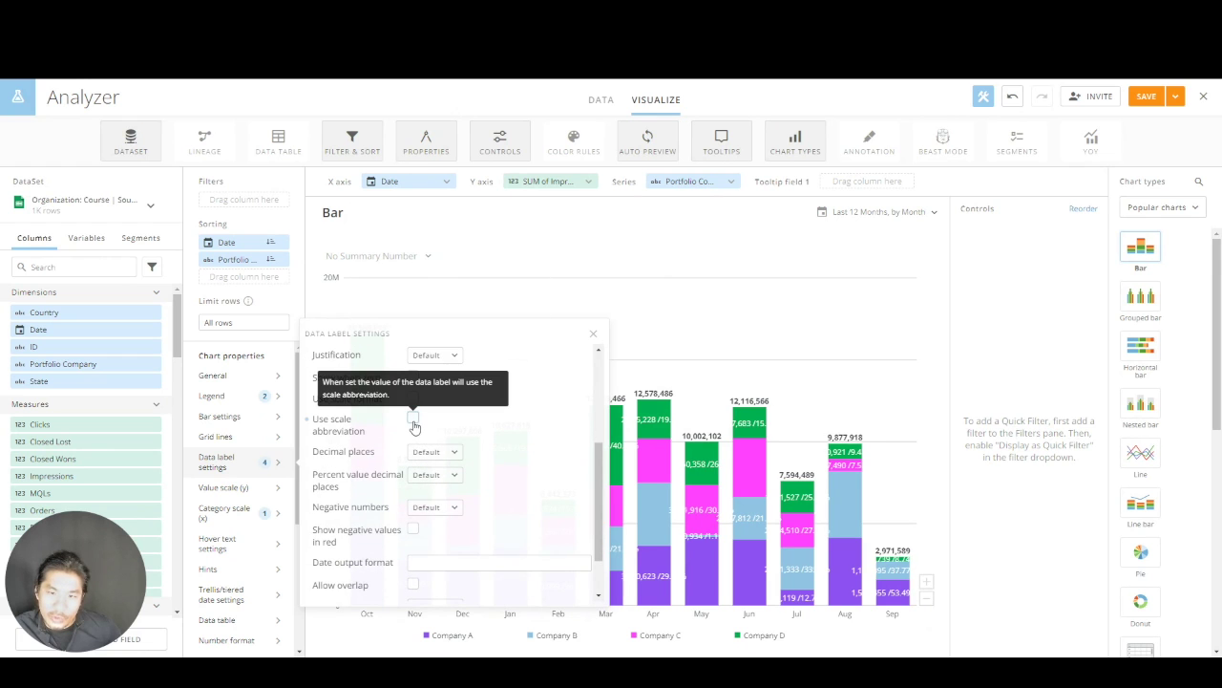
click(420, 477)
click(441, 521)
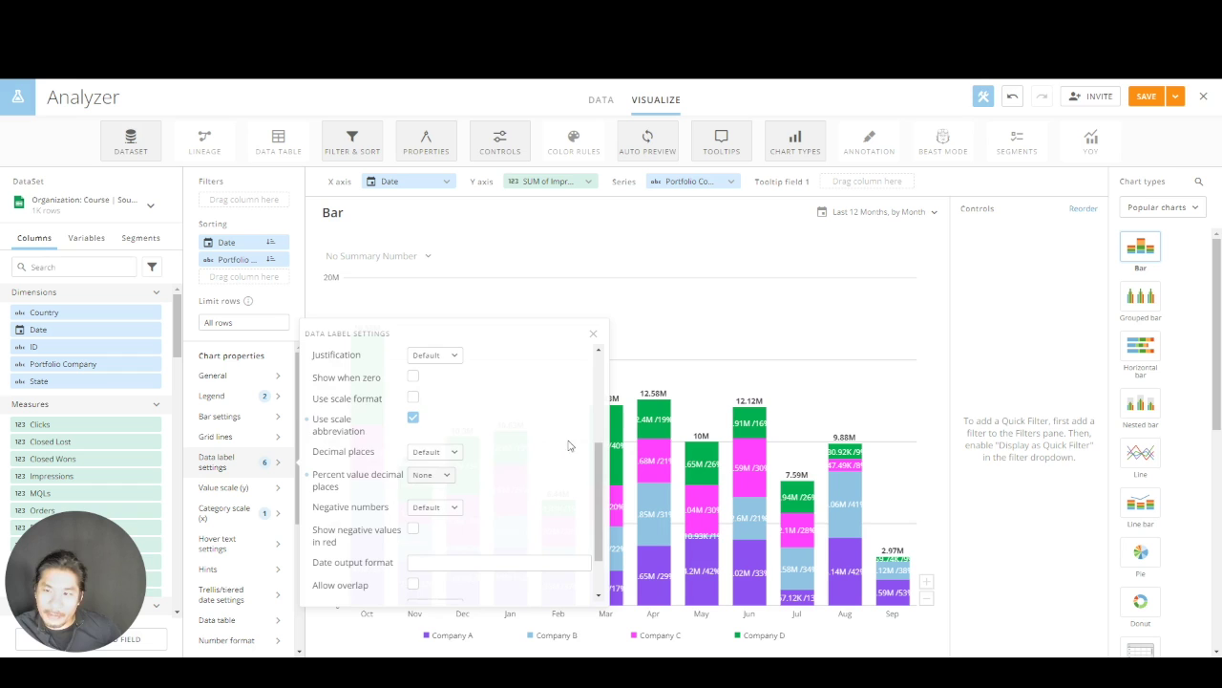
Remove the slash from the data label text and place %_PERCENT_OF_CATEGORY on a second line below %_VALUE
scroll(515, 458, up, 3)
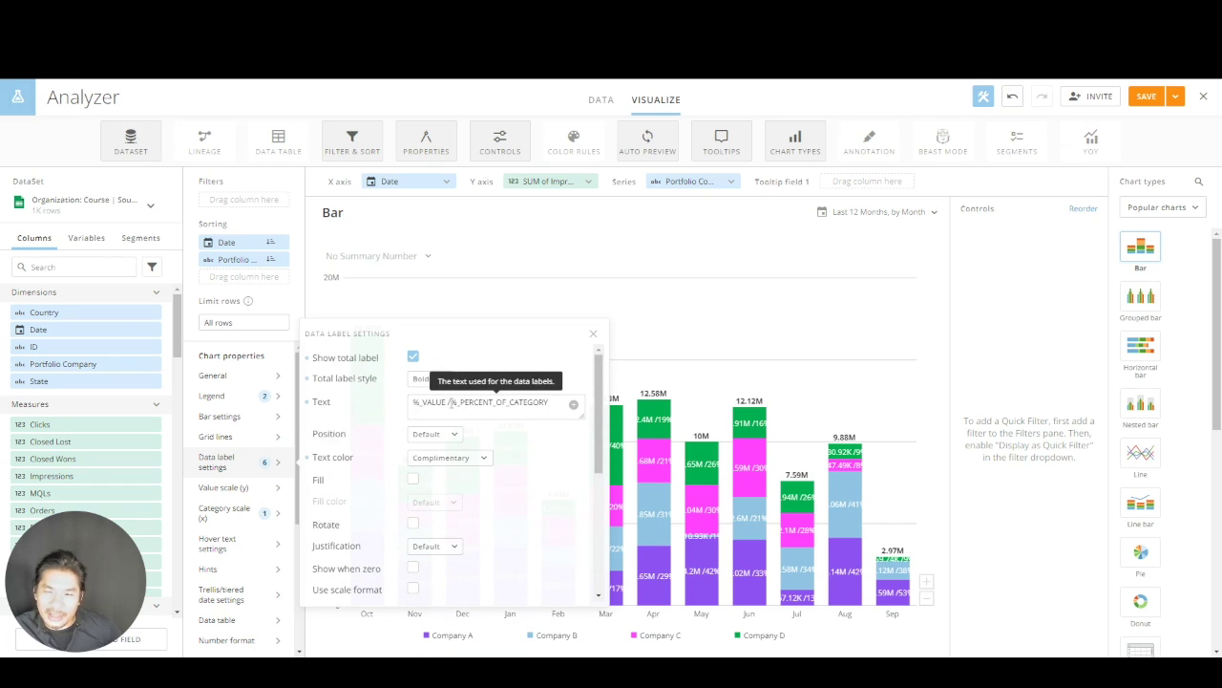
click(452, 402)
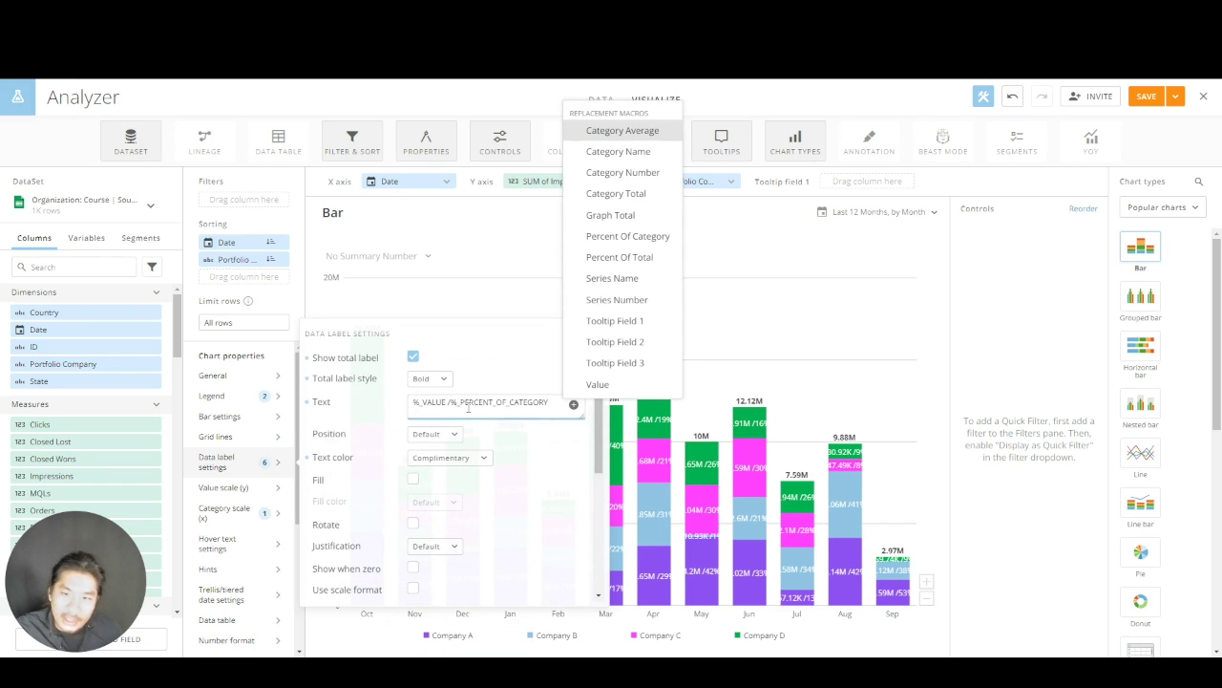
key(Return)
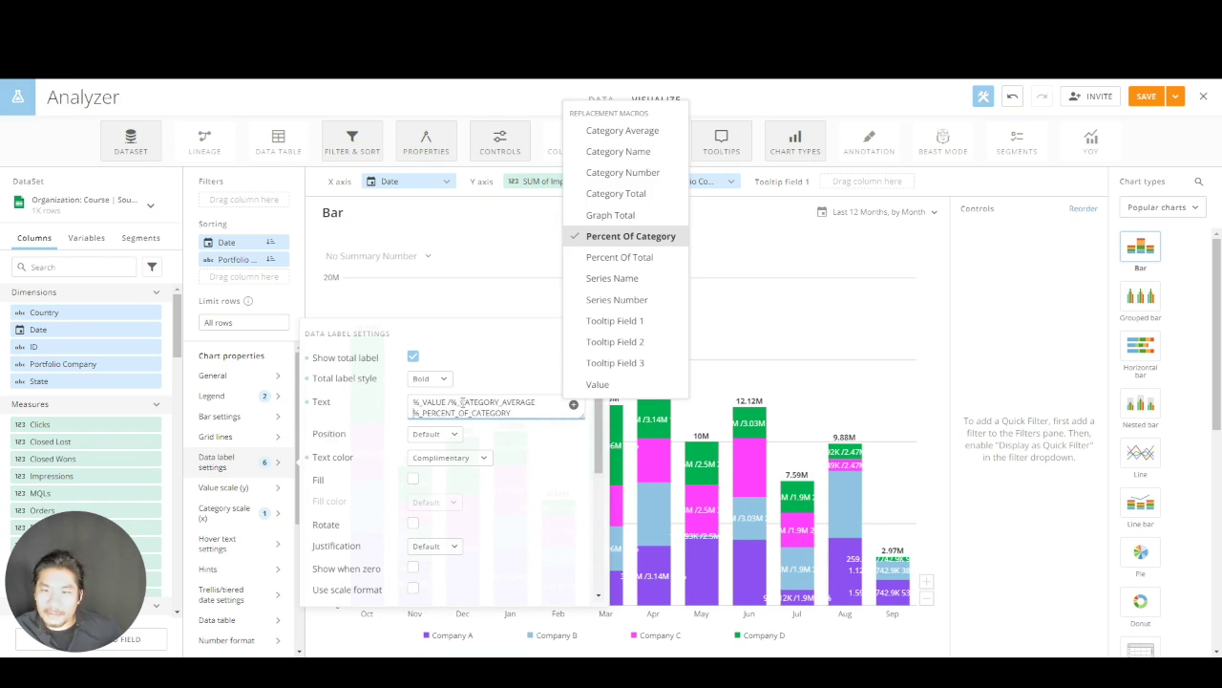
key(ctrl+z)
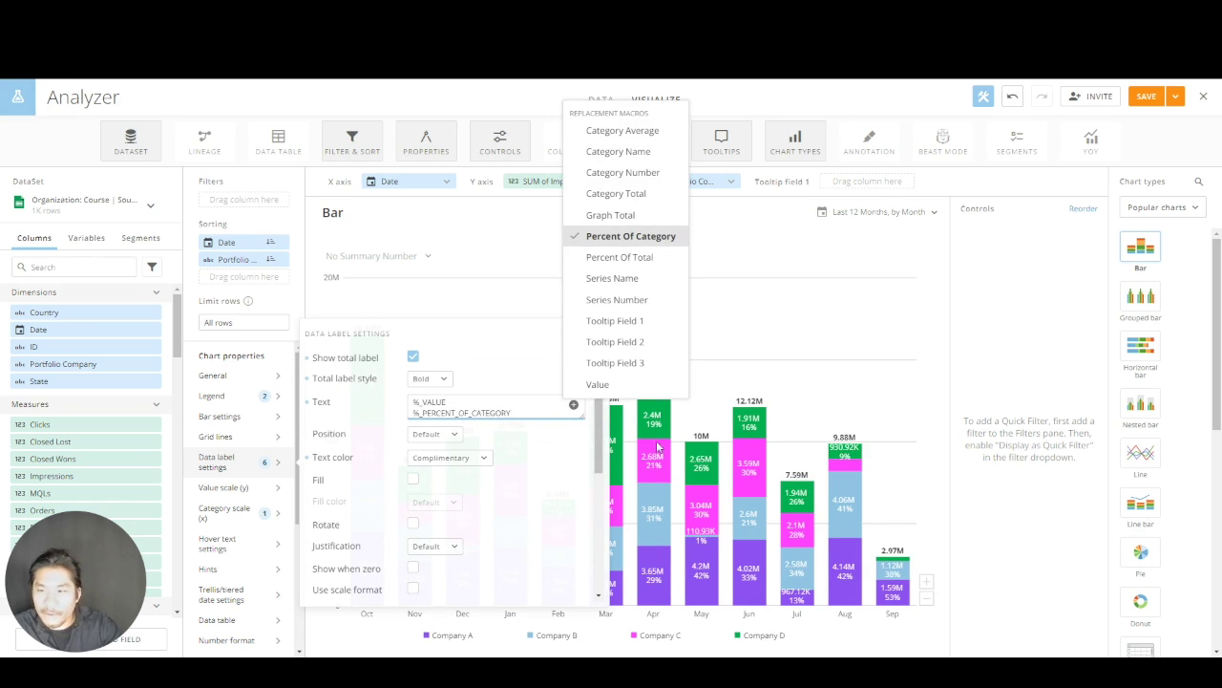
click(931, 385)
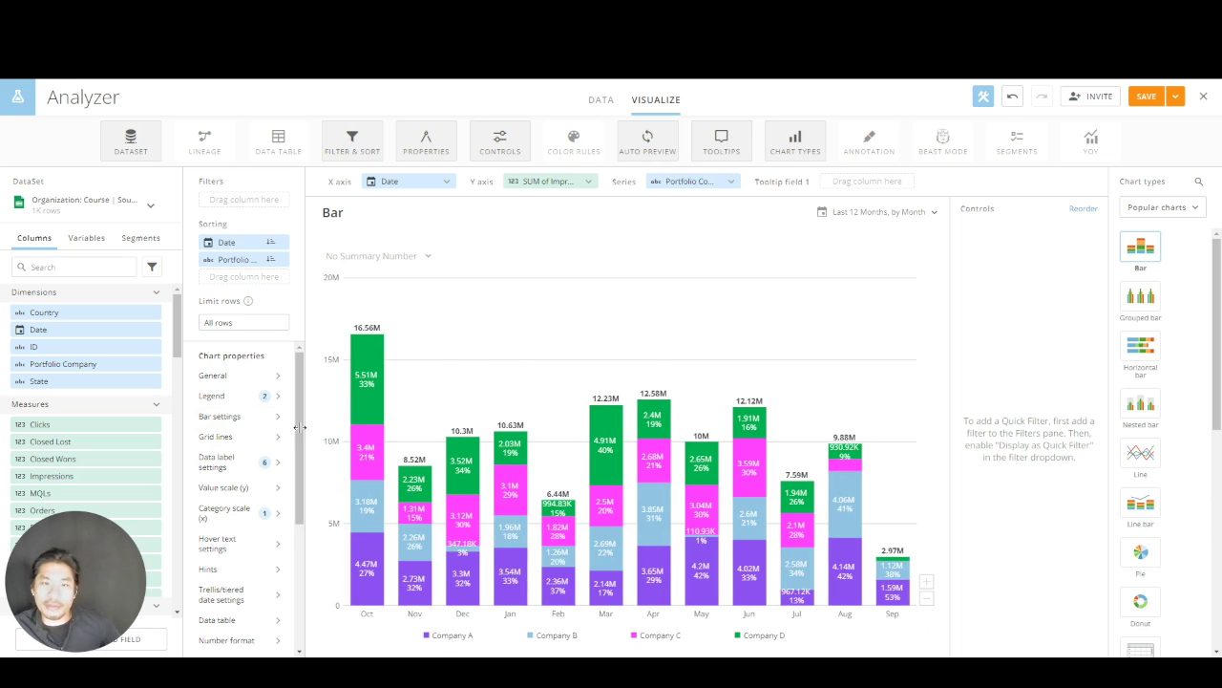
Hide the chart's grid lines, remove its minimum and maximum lines, and choose a calculated line option
click(255, 443)
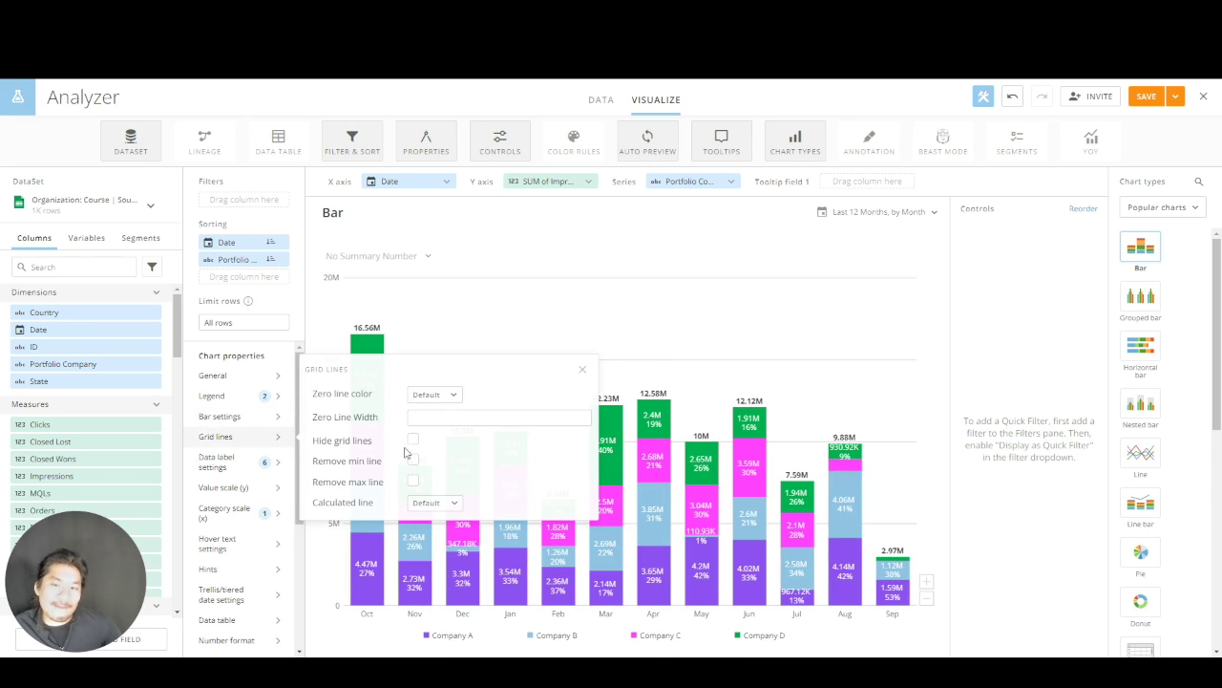
click(412, 439)
click(414, 461)
click(412, 480)
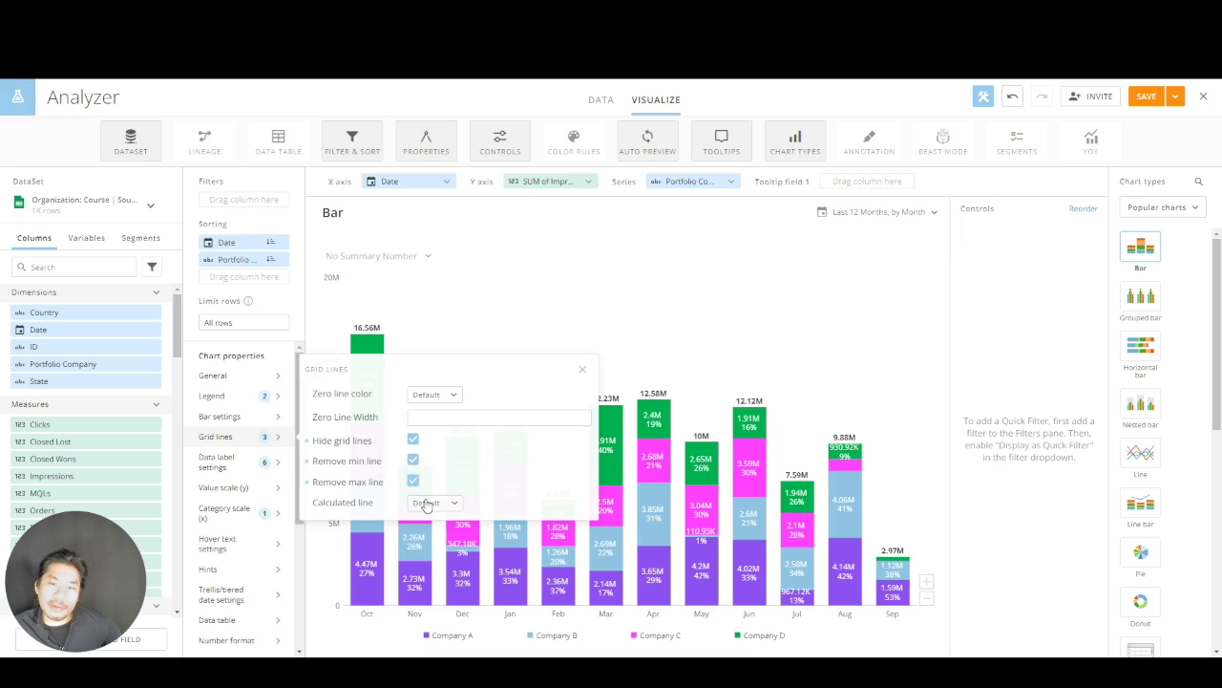
click(432, 502)
click(445, 572)
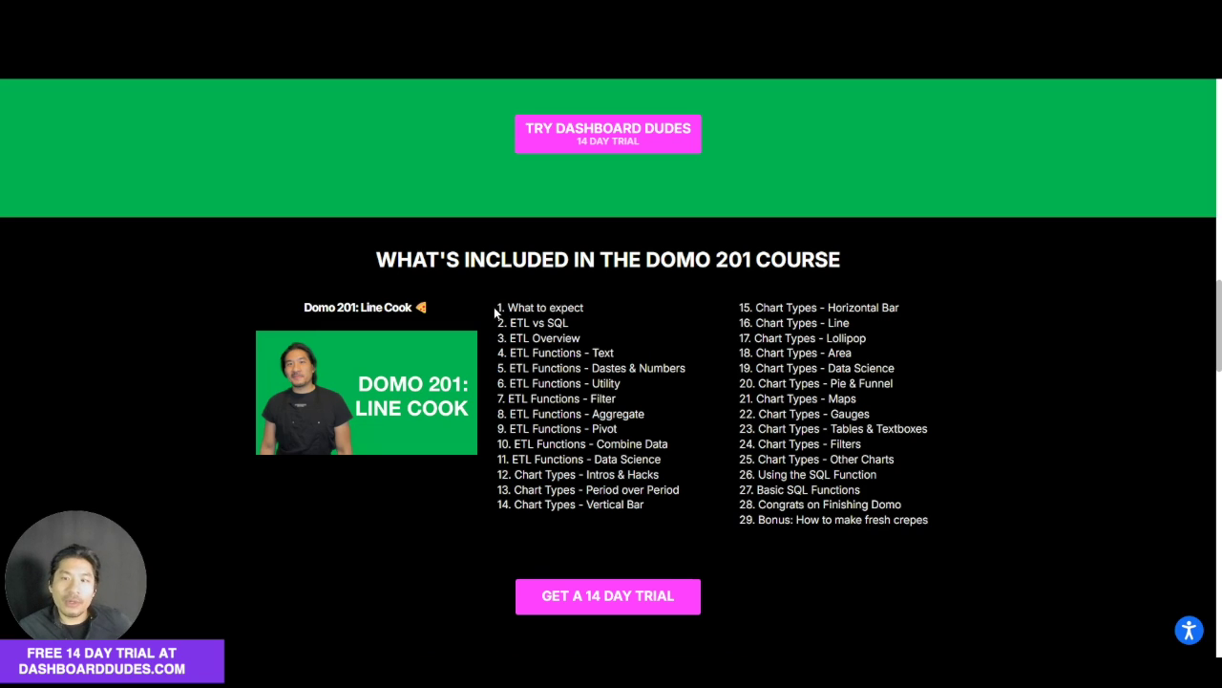
Switch to the Dashboard Dudes website and examine the Domo 201 course's lesson list and the descriptions of the available Domo courses
drag(496, 310, 613, 500)
click(623, 459)
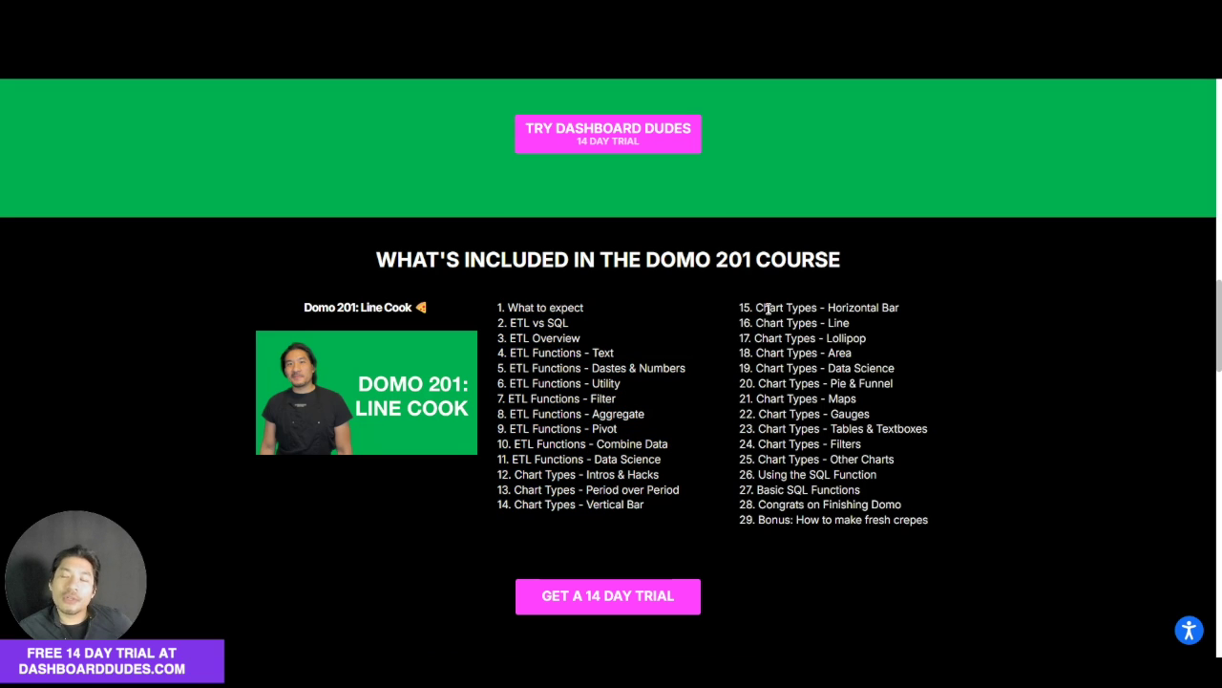
drag(769, 308, 789, 430)
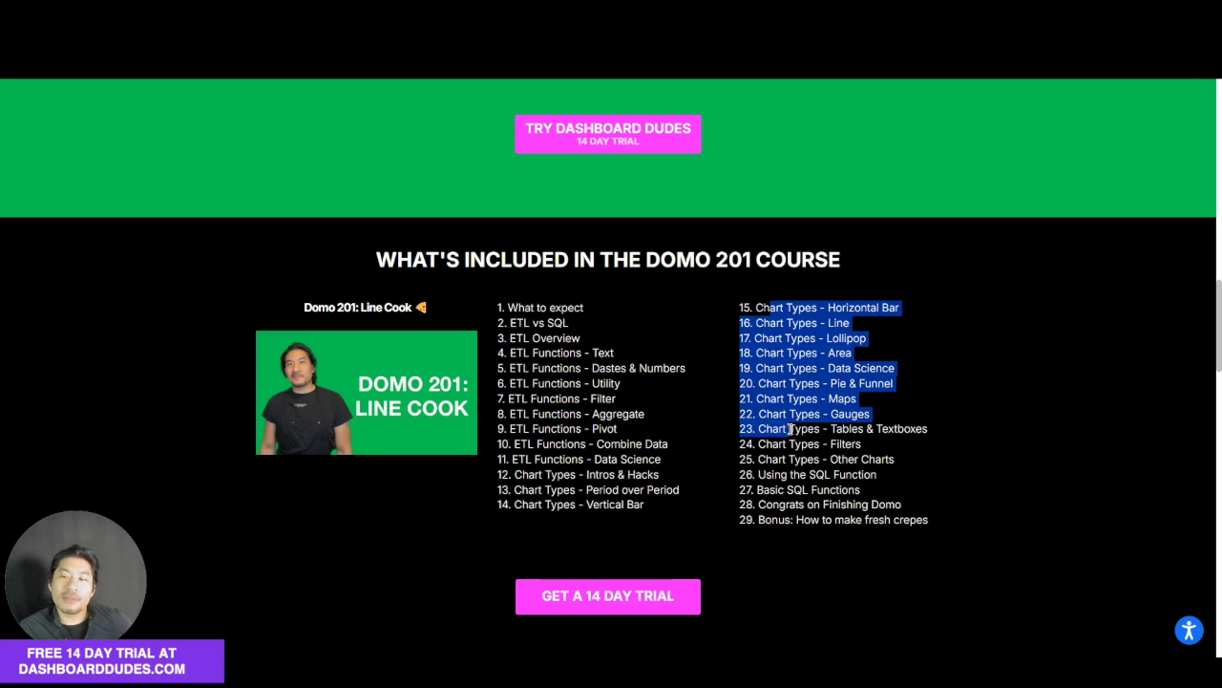
click(639, 394)
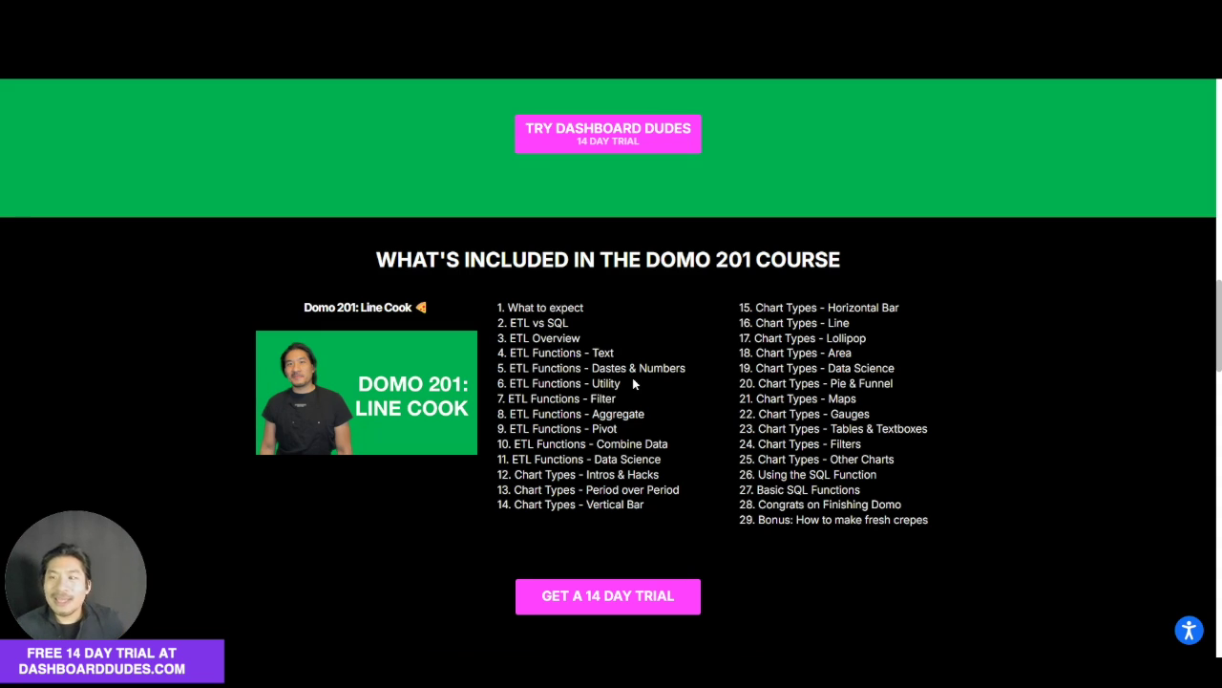
scroll(630, 382, up, 10)
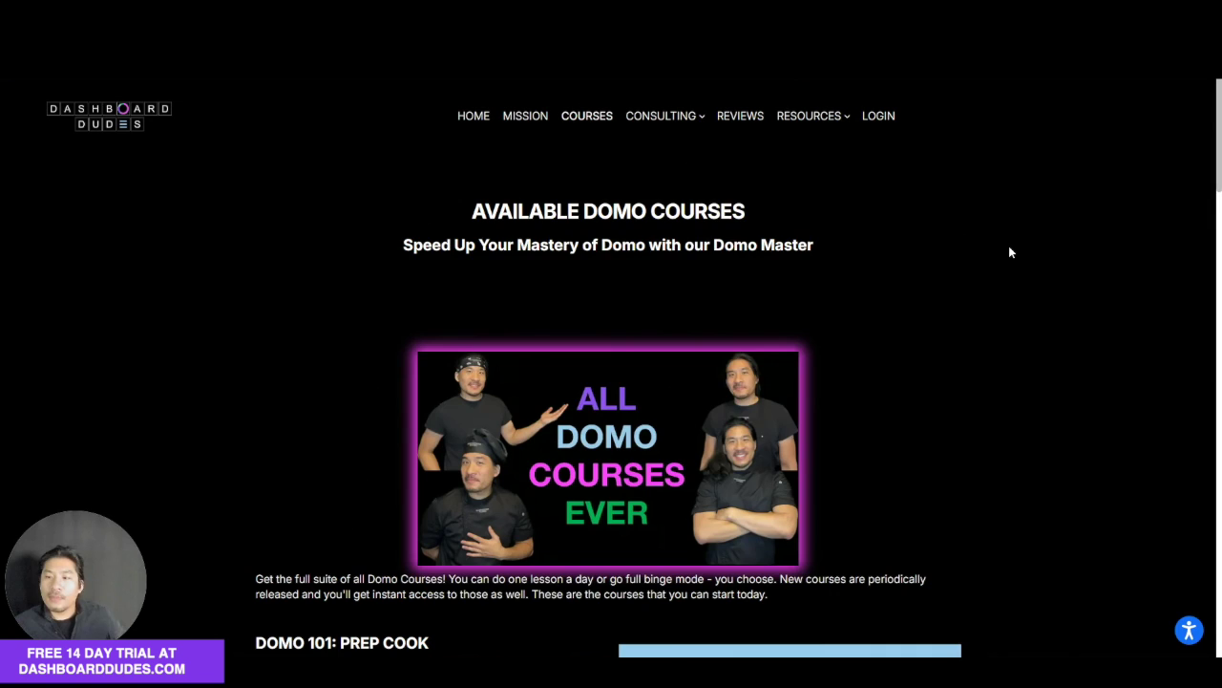
scroll(1008, 246, down, 4)
scroll(1008, 253, down, 5)
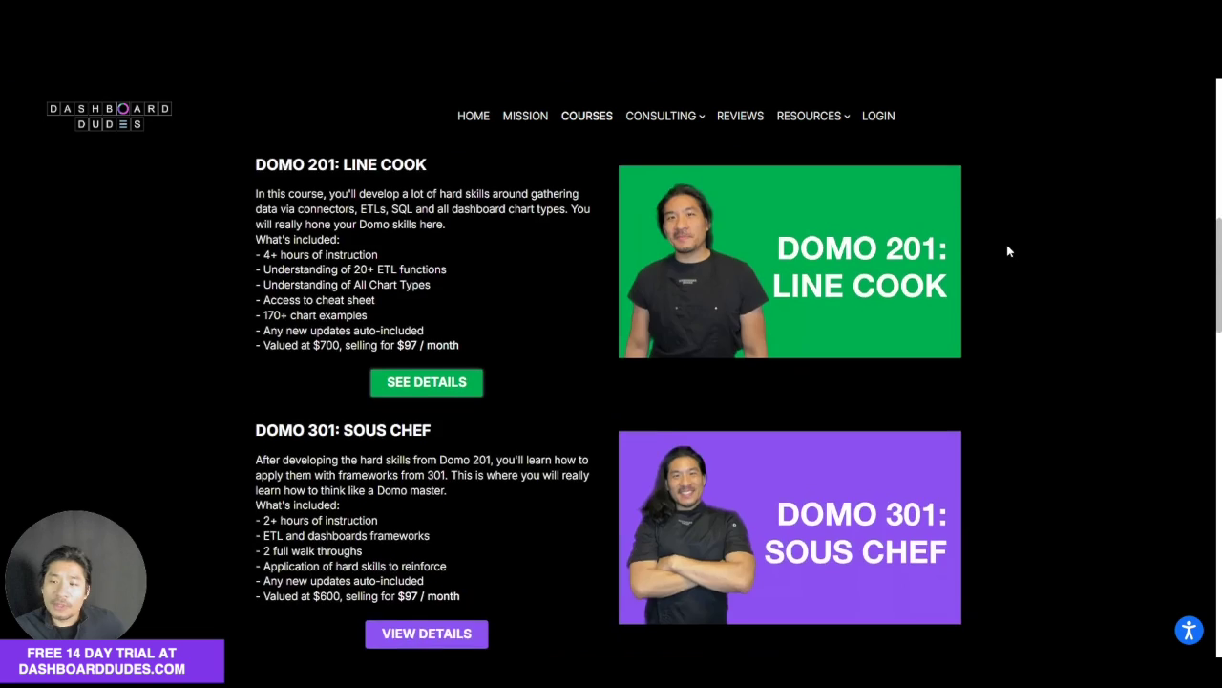
scroll(1008, 251, down, 3)
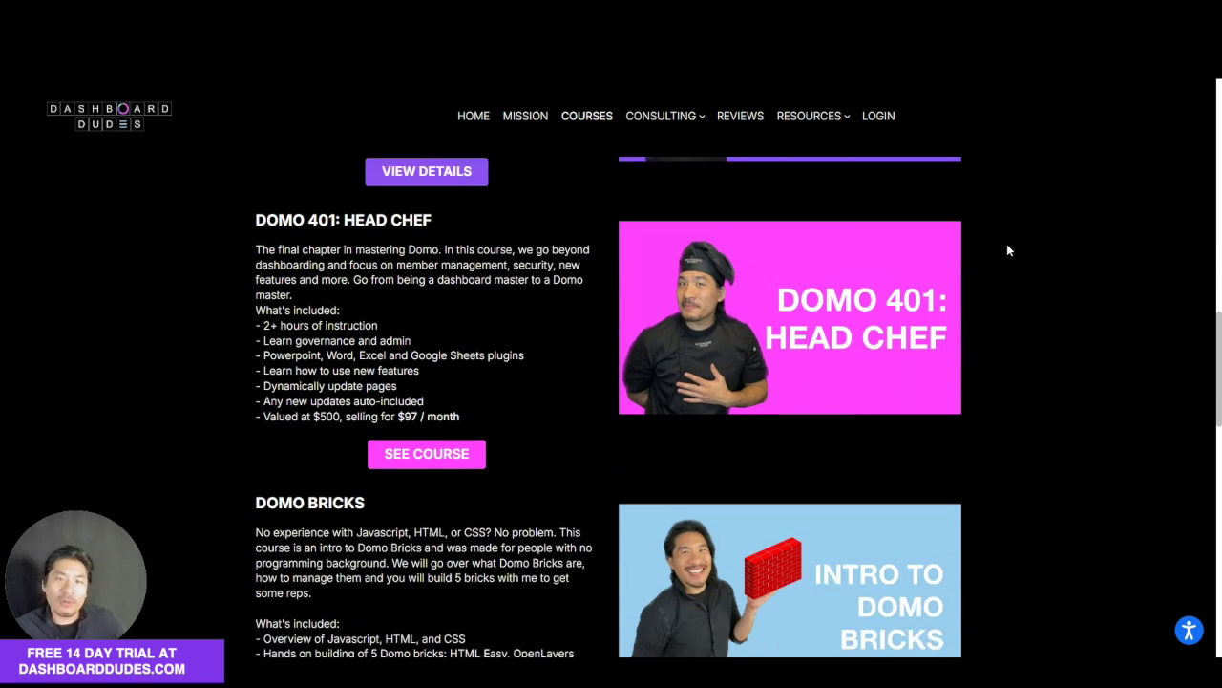
scroll(1007, 250, down, 7)
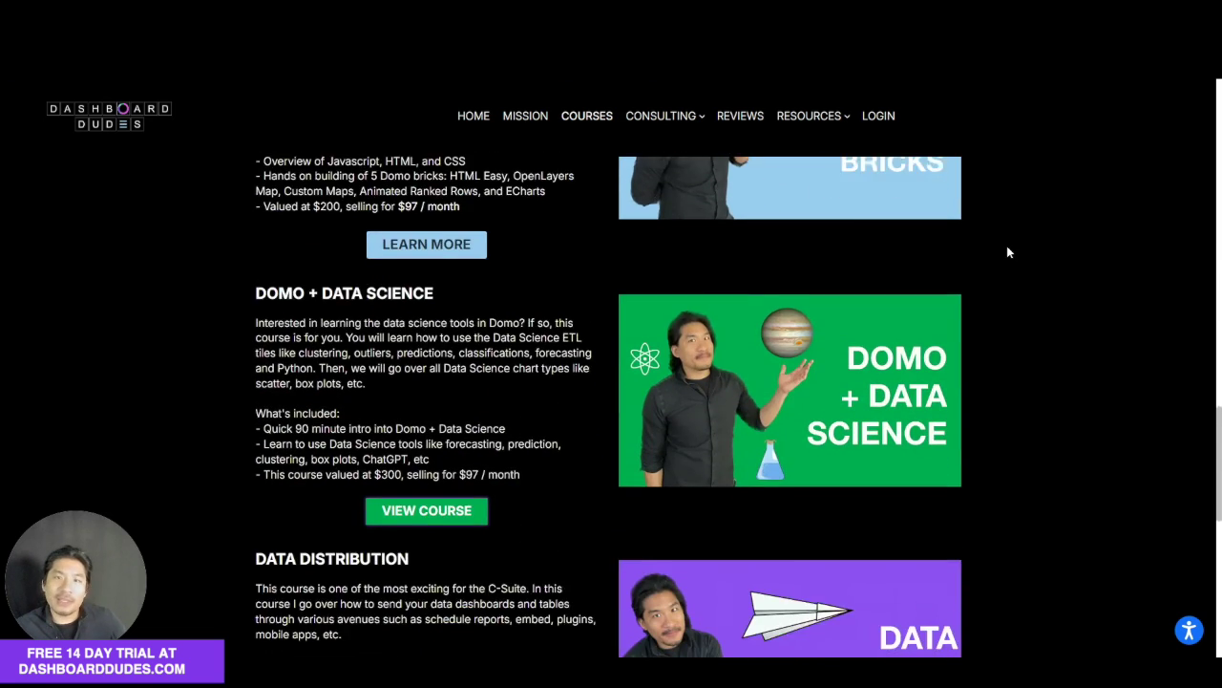